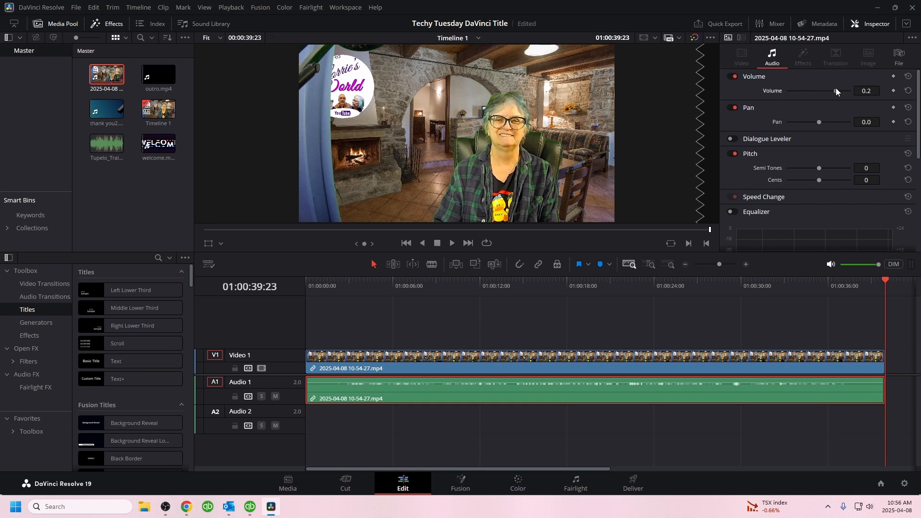
Step: Raise the volume of the audio clip on Audio 1 to about 20.1
{"action": "left_click_drag", "start_coordinate": [837, 91], "coordinate": [845, 89]}
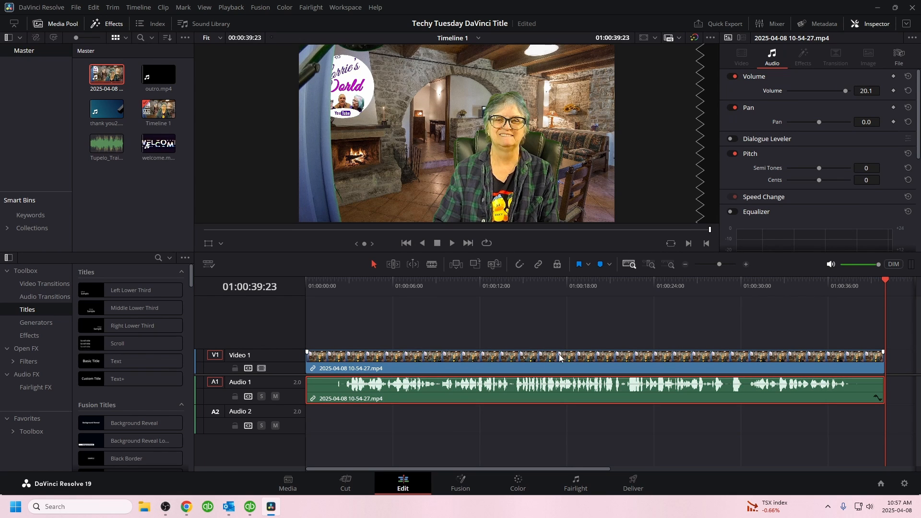
{"action": "left_click", "coordinate": [525, 320]}
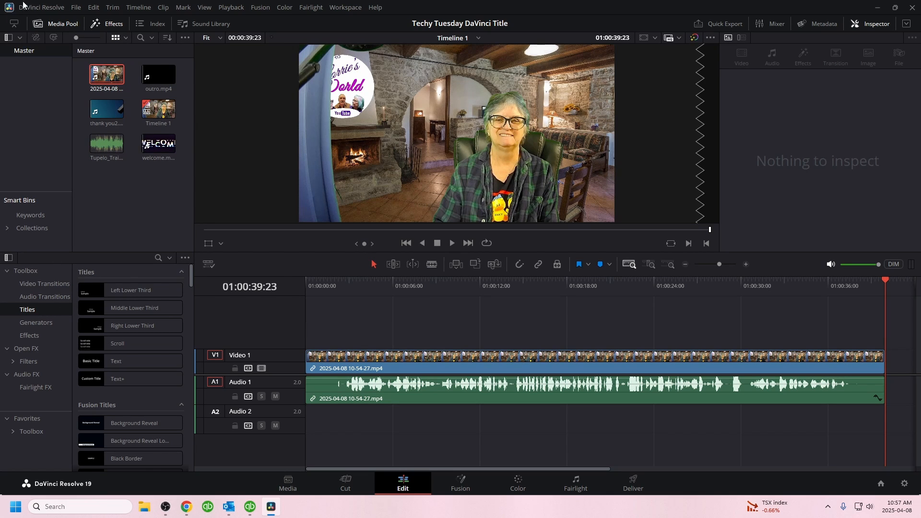
{"action": "left_click", "coordinate": [35, 38]}
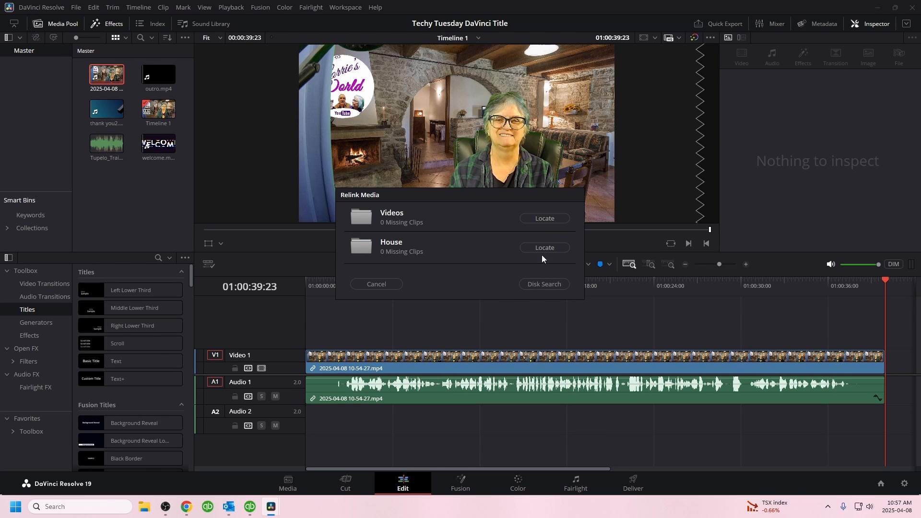
{"action": "left_click", "coordinate": [378, 284]}
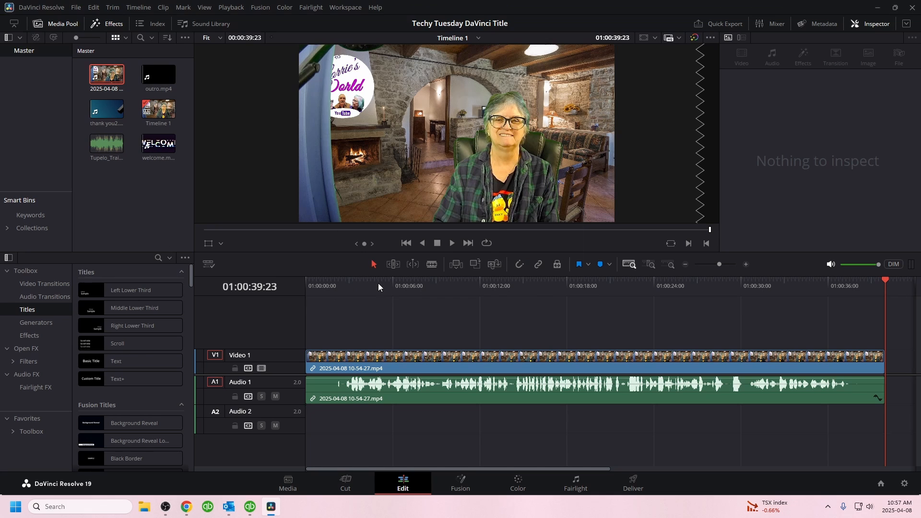
{"action": "left_click", "coordinate": [102, 22]}
{"action": "left_click", "coordinate": [101, 22]}
{"action": "left_click", "coordinate": [102, 22]}
{"action": "left_click", "coordinate": [101, 22]}
{"action": "left_click", "coordinate": [50, 20]}
{"action": "left_click", "coordinate": [50, 20]}
{"action": "left_click", "coordinate": [110, 24]}
{"action": "left_click", "coordinate": [110, 24]}
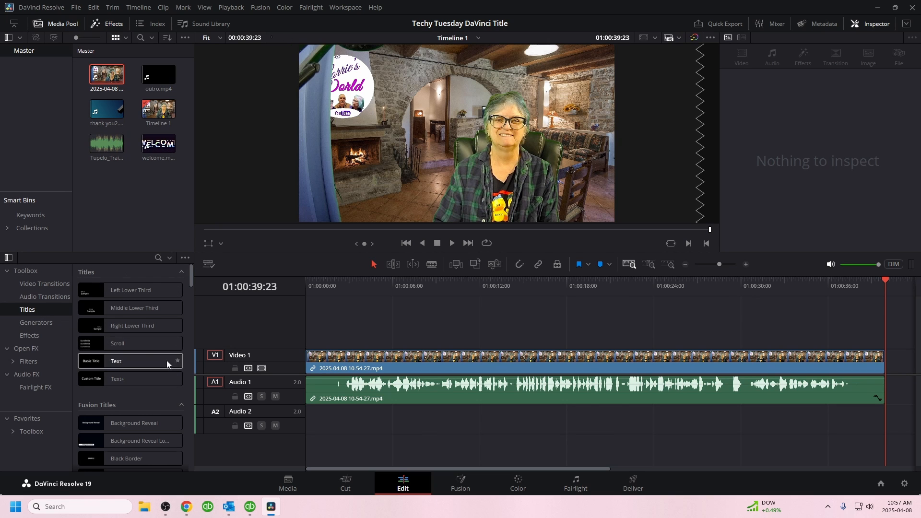
Step: Add the basic Text title on a new track above the video, starting about 5 seconds in, and save the project
{"action": "mouse_move", "coordinate": [131, 331]}
{"action": "scroll", "coordinate": [139, 338], "scroll_direction": "down", "scroll_amount": 1}
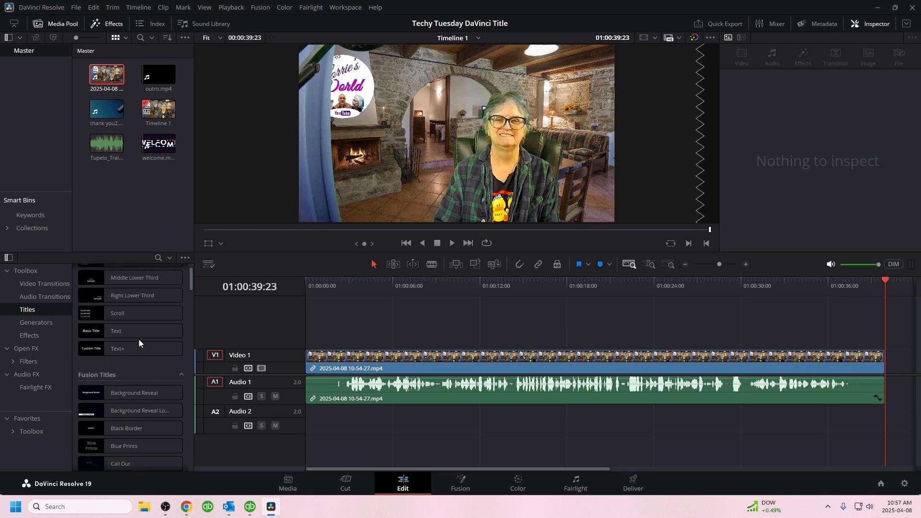
{"action": "scroll", "coordinate": [139, 339], "scroll_direction": "down", "scroll_amount": 1}
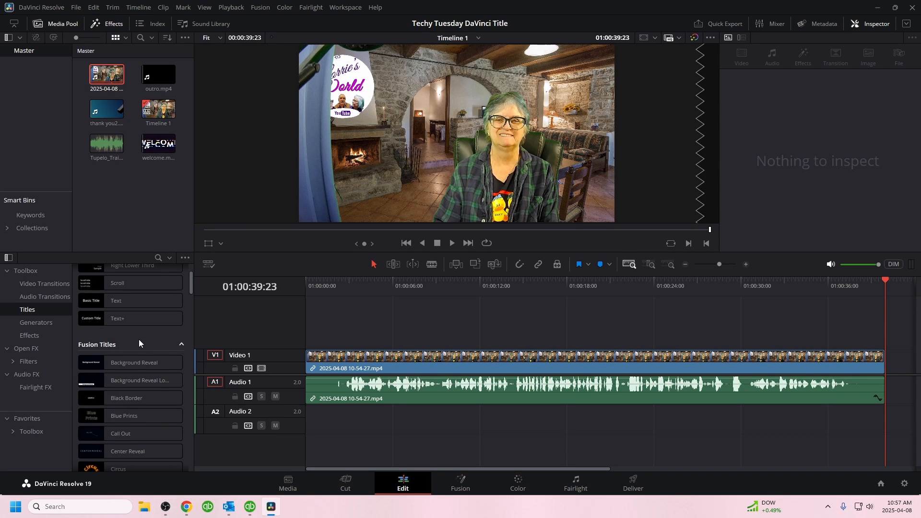
{"action": "scroll", "coordinate": [139, 338], "scroll_direction": "up", "scroll_amount": 2}
{"action": "mouse_move", "coordinate": [91, 343]}
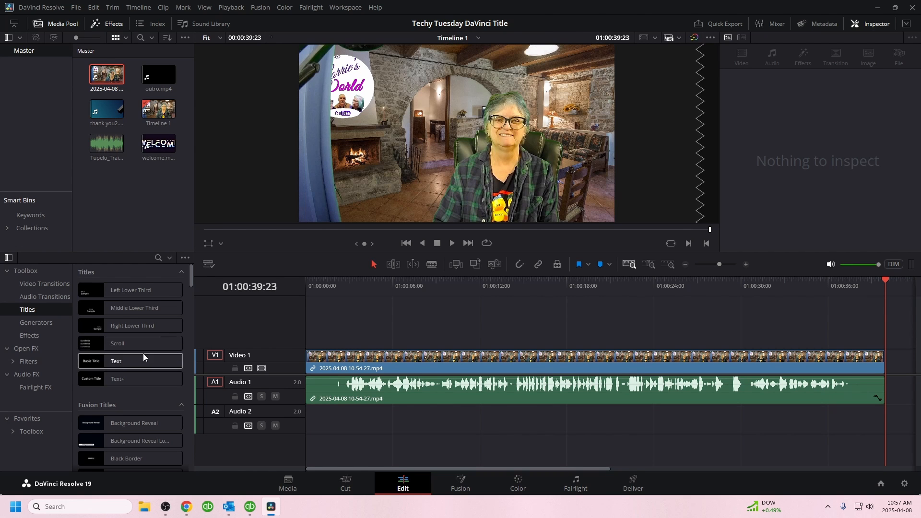
{"action": "mouse_move", "coordinate": [90, 363]}
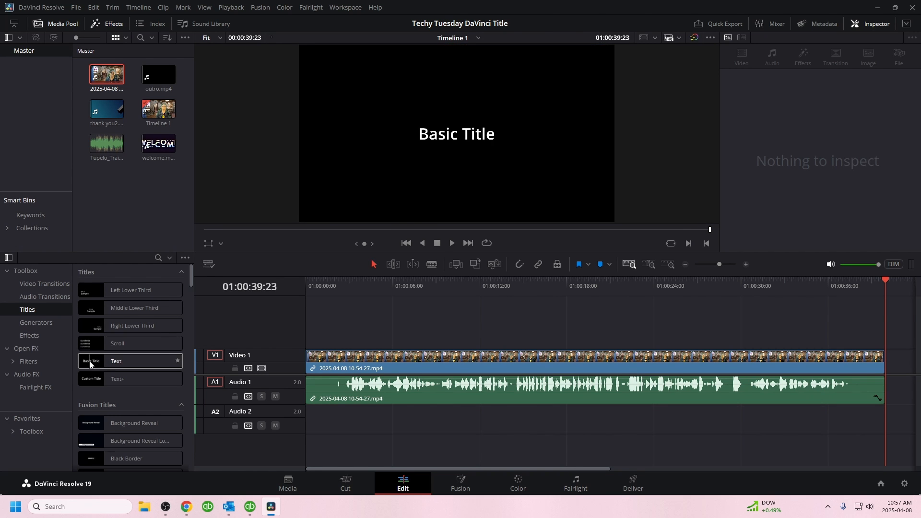
{"action": "left_click", "coordinate": [90, 363]}
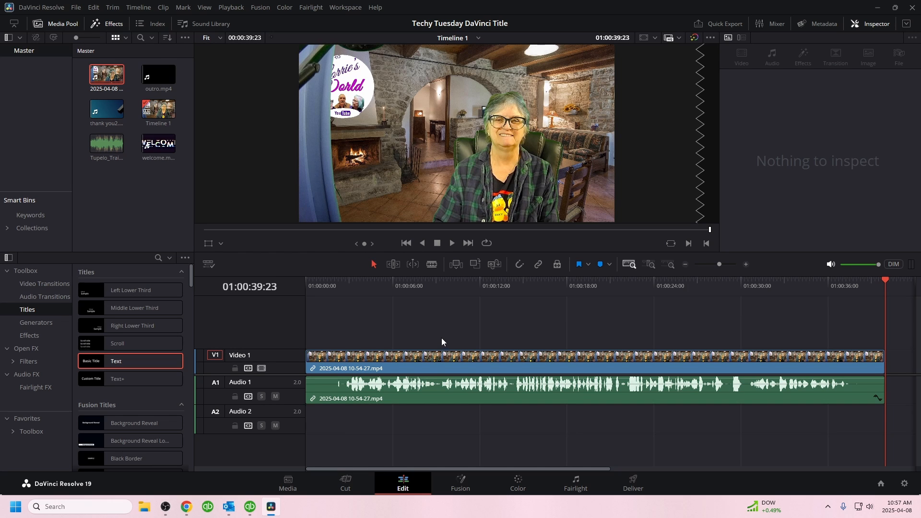
{"action": "mouse_move", "coordinate": [90, 363]}
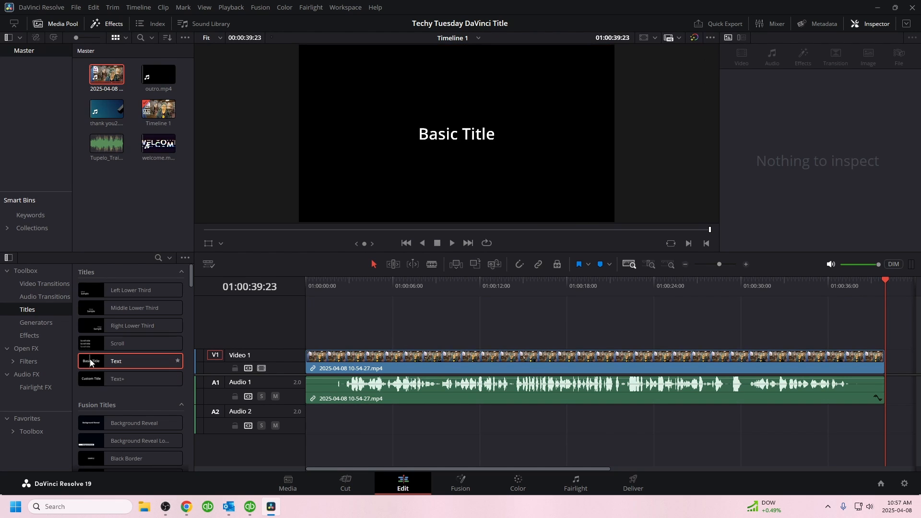
{"action": "left_click_drag", "start_coordinate": [90, 363], "coordinate": [377, 335]}
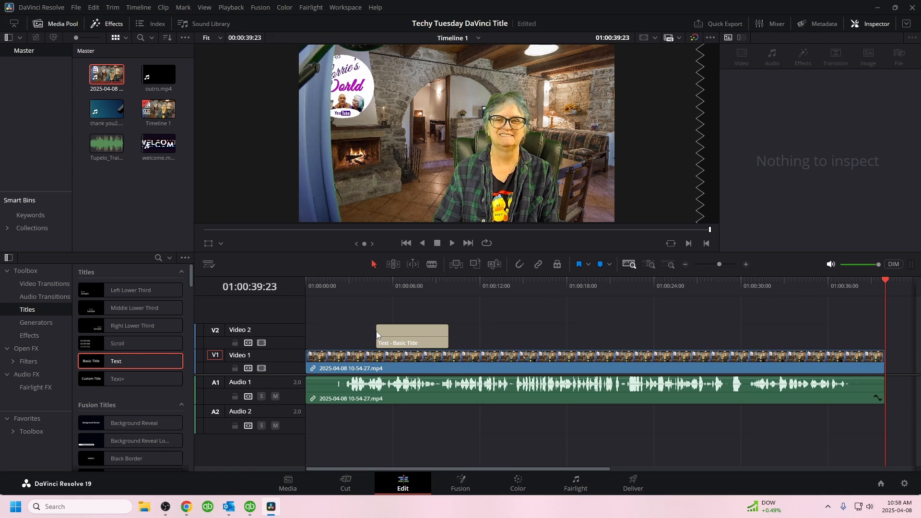
{"action": "key", "text": "ctrl+s"}
Step: Move the playhead to 01:00:07:05 and replace the title's text with "Welcome to Techy" and "Turesday" on a second line
{"action": "left_click_drag", "start_coordinate": [886, 282], "coordinate": [411, 297]}
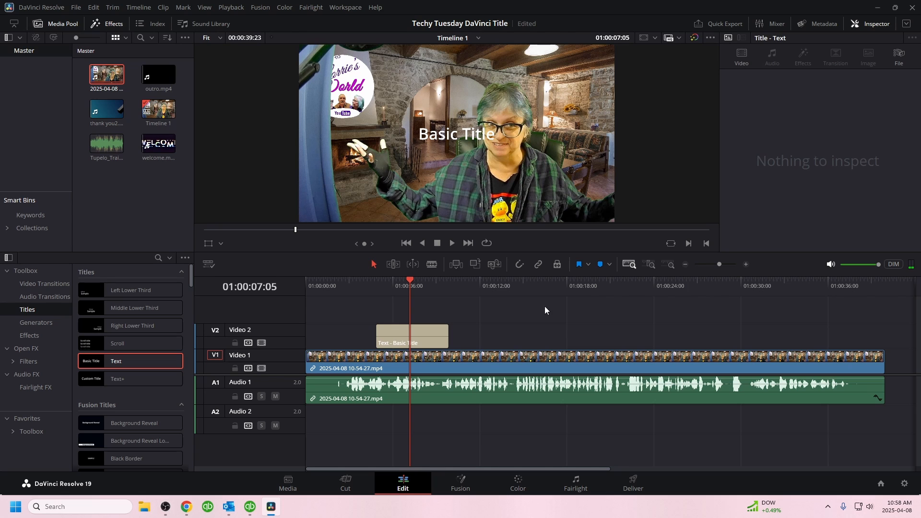
{"action": "left_click", "coordinate": [432, 342]}
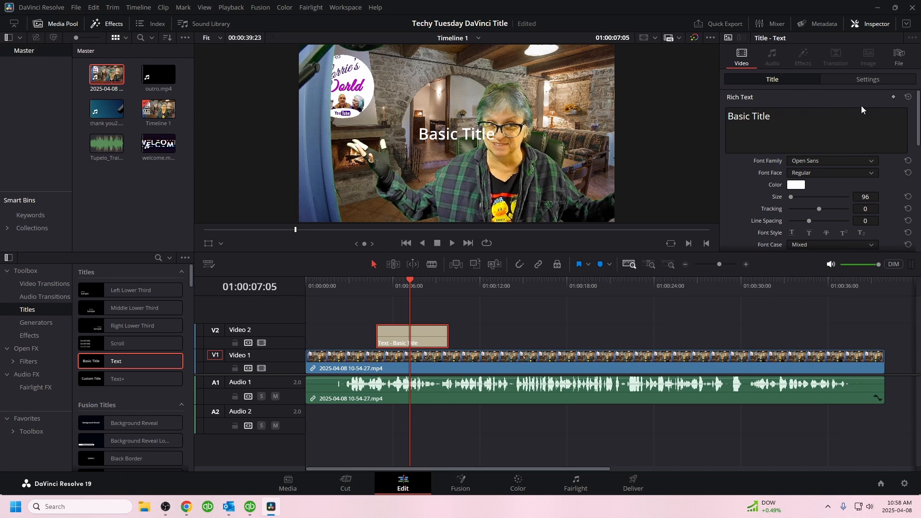
{"action": "left_click_drag", "start_coordinate": [773, 118], "coordinate": [713, 115]}
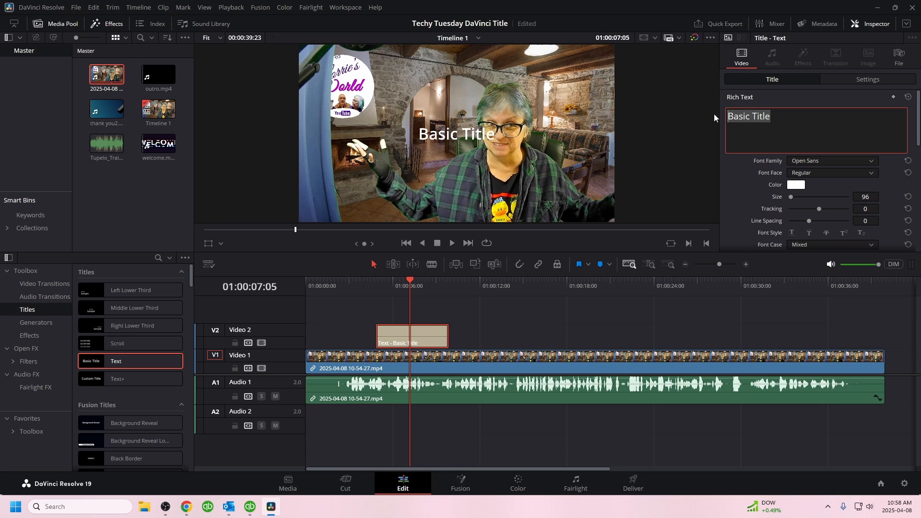
{"action": "type", "text": "We"}
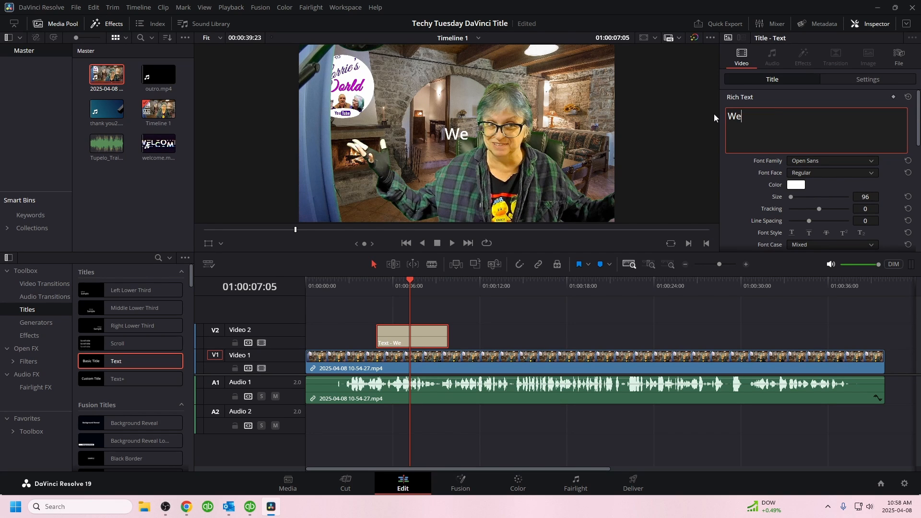
{"action": "type", "text": "lcome to Techy"}
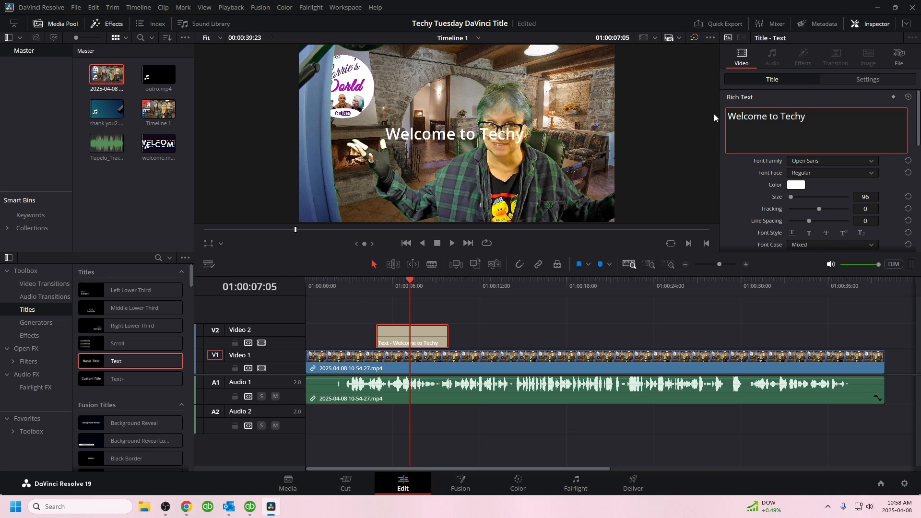
{"action": "key", "text": "Return"}
{"action": "type", "text": "T"}
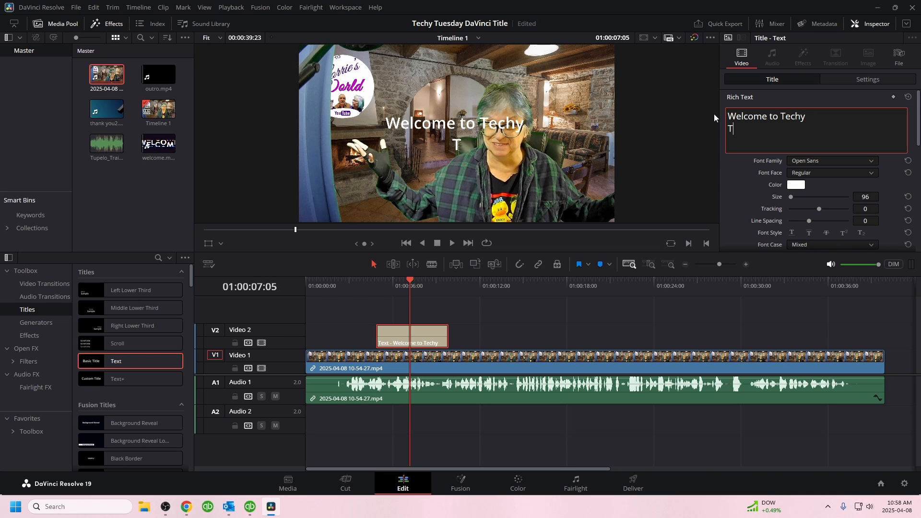
{"action": "type", "text": "uresday"}
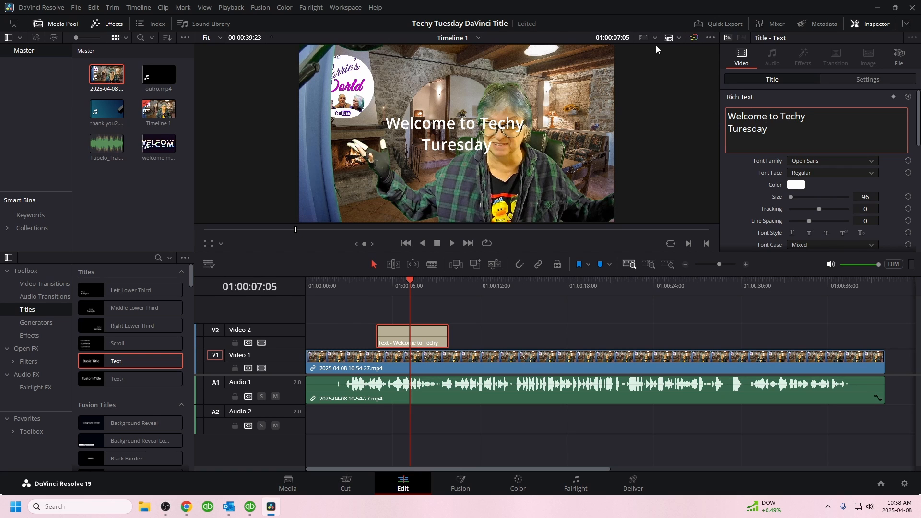
Step: Rearrange the title's line break so it reads "Welcome to" on the first line and "Techy Turesday" on the second
{"action": "left_click", "coordinate": [481, 124]}
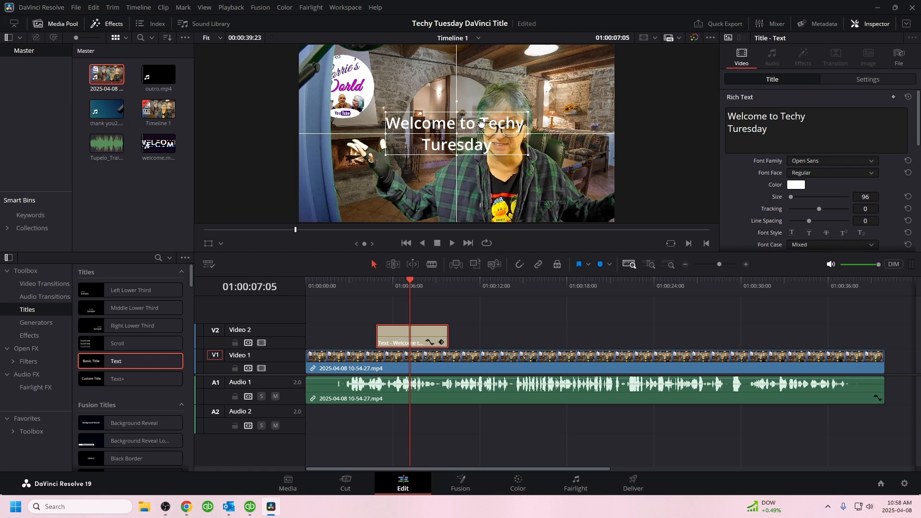
{"action": "left_click", "coordinate": [781, 116]}
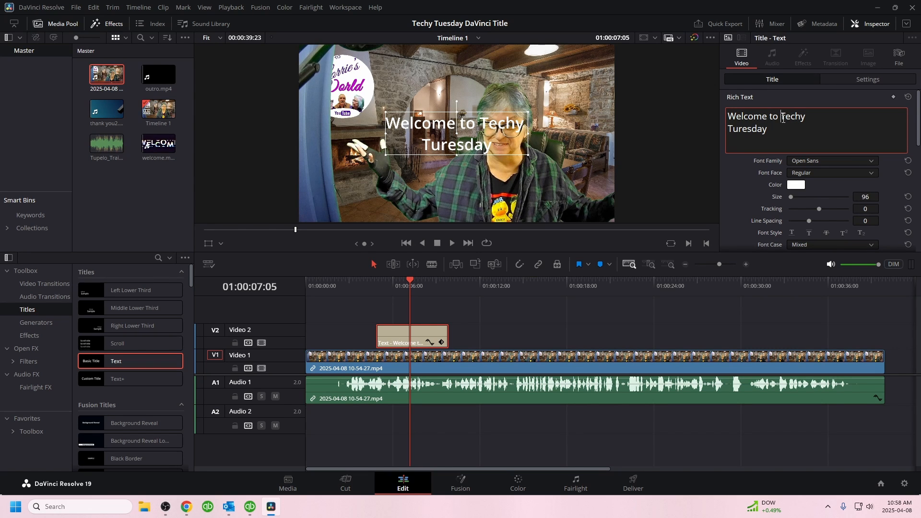
{"action": "key", "text": "Return"}
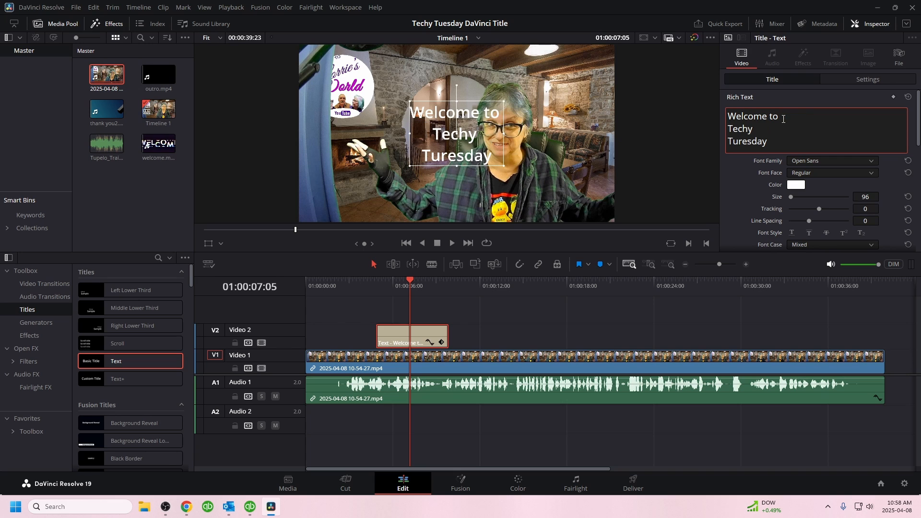
{"action": "left_click", "coordinate": [730, 141]}
{"action": "key", "text": "BackSpace"}
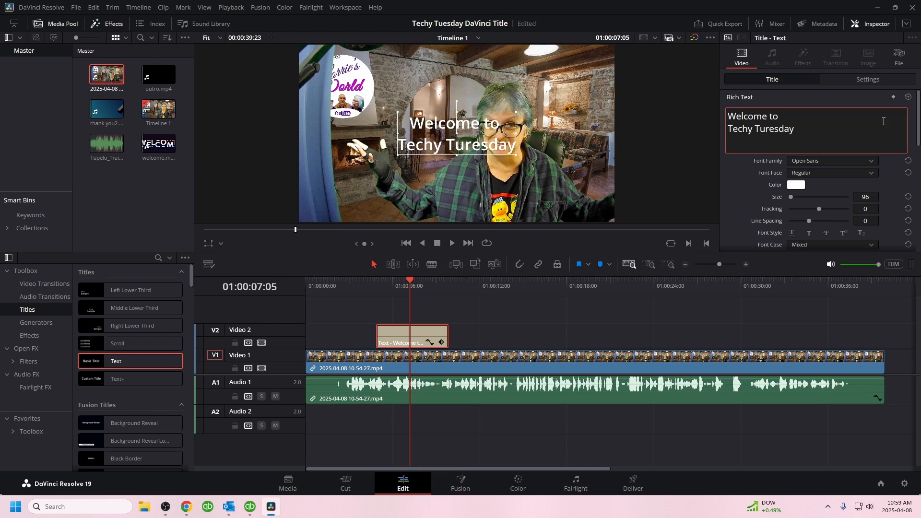
Step: Set the title's font family to Playbill and its size to 334
{"action": "left_click", "coordinate": [848, 162]}
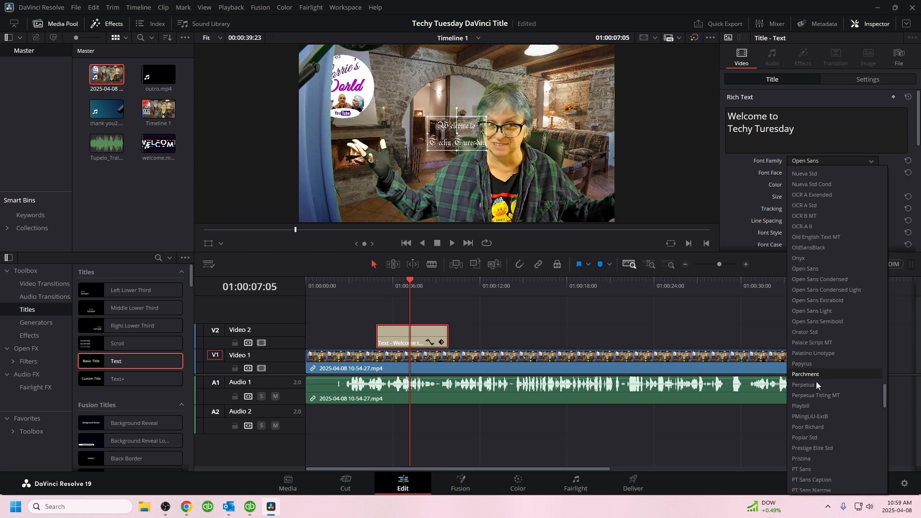
{"action": "left_click", "coordinate": [809, 407]}
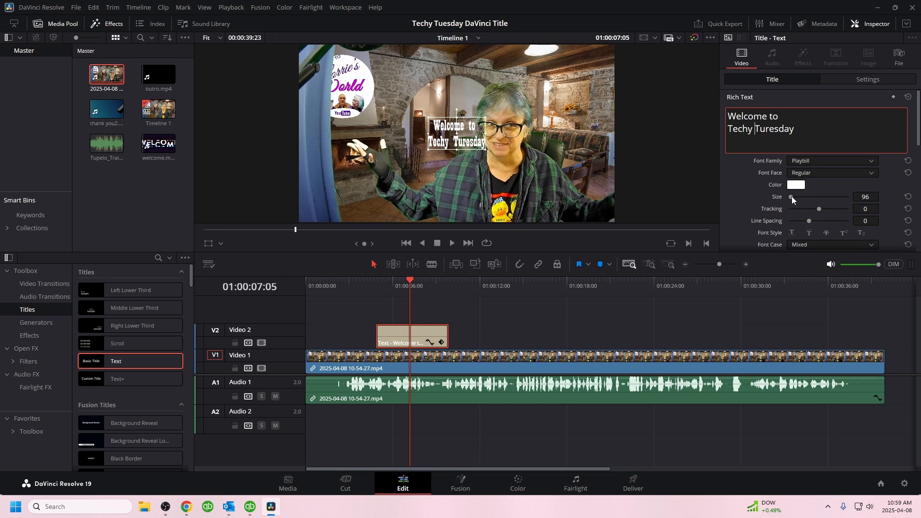
{"action": "left_click_drag", "start_coordinate": [792, 196], "coordinate": [794, 197]}
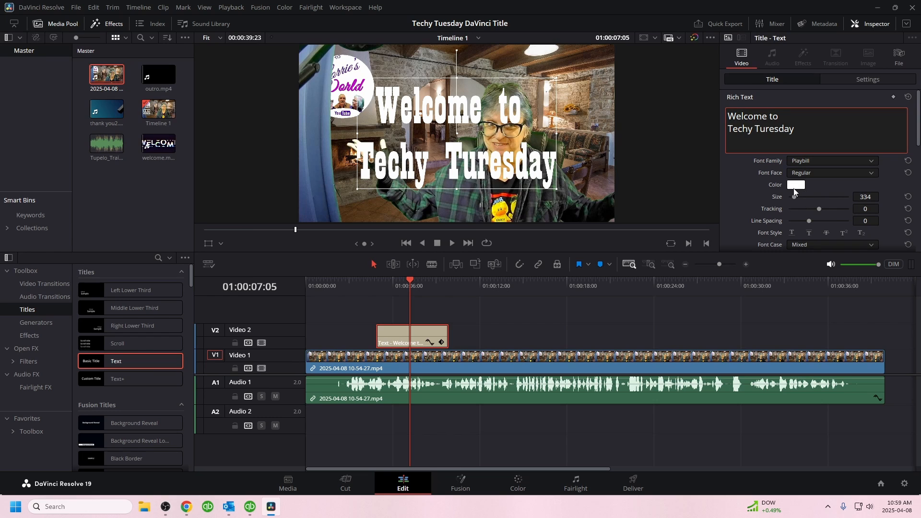
Step: Color the title text light purple (#aaaaff) and set its tracking to 19 and line spacing to -72
{"action": "left_click", "coordinate": [796, 186]}
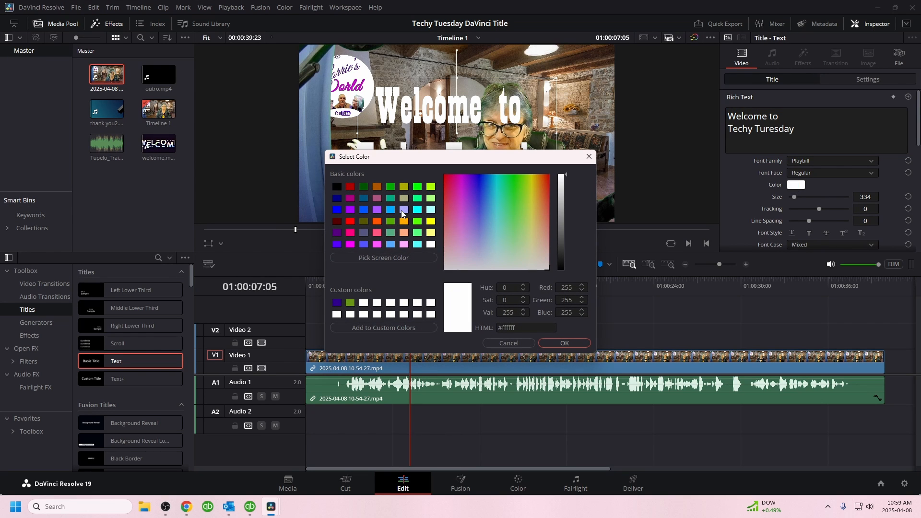
{"action": "left_click", "coordinate": [403, 211]}
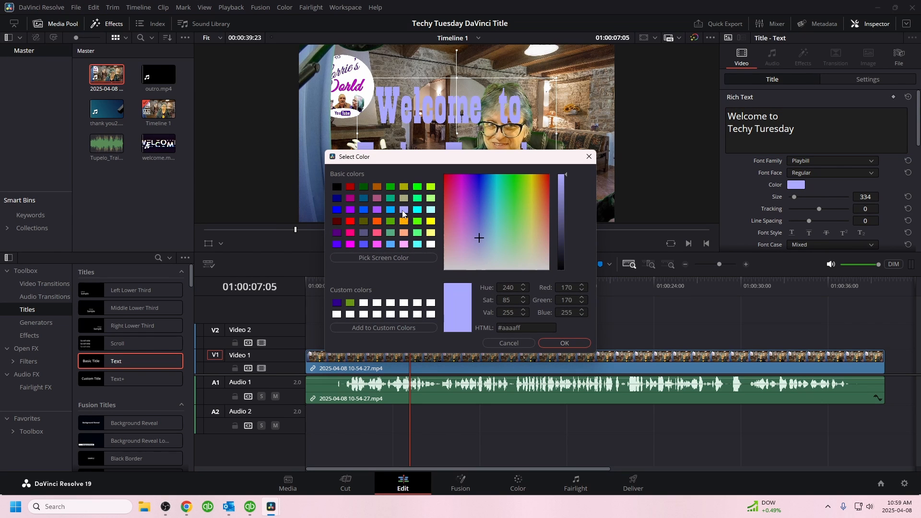
{"action": "left_click", "coordinate": [563, 343]}
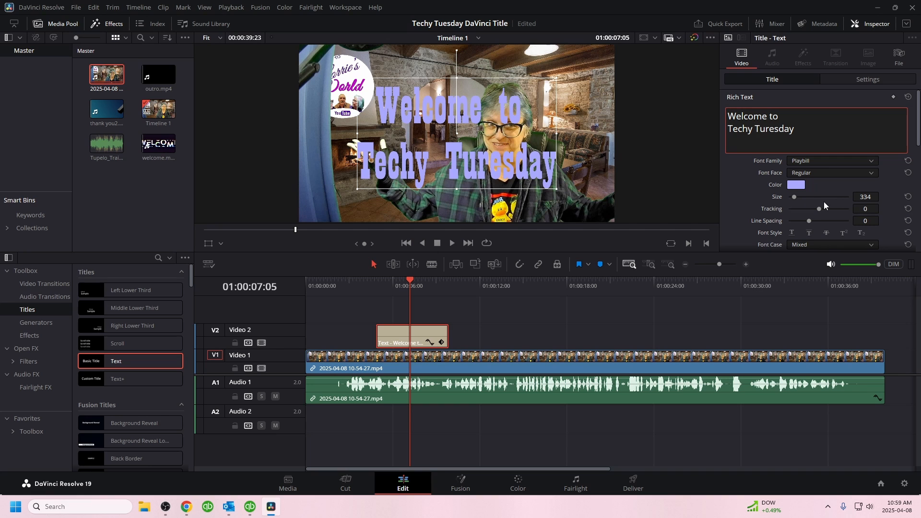
{"action": "left_click_drag", "start_coordinate": [819, 209], "coordinate": [804, 221]}
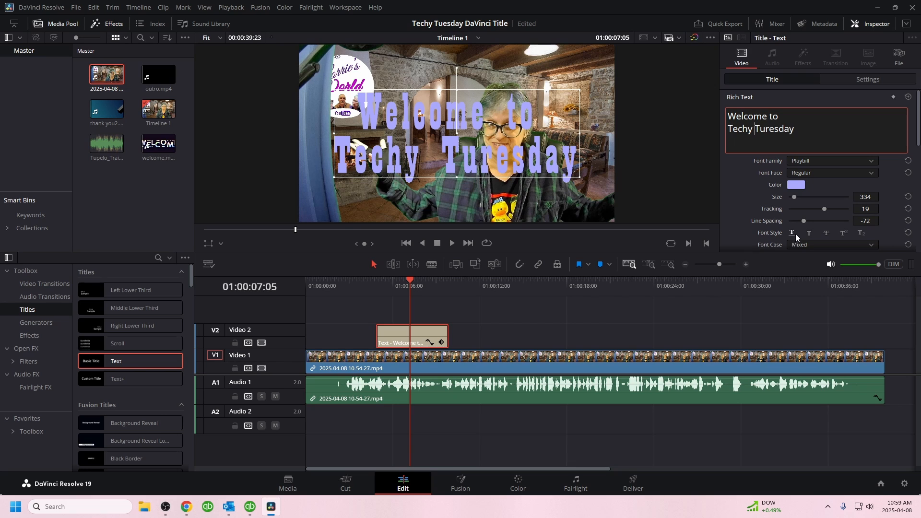
Step: Try the underline and strikethrough font styles on the title text and turn them off again
{"action": "left_click", "coordinate": [791, 234]}
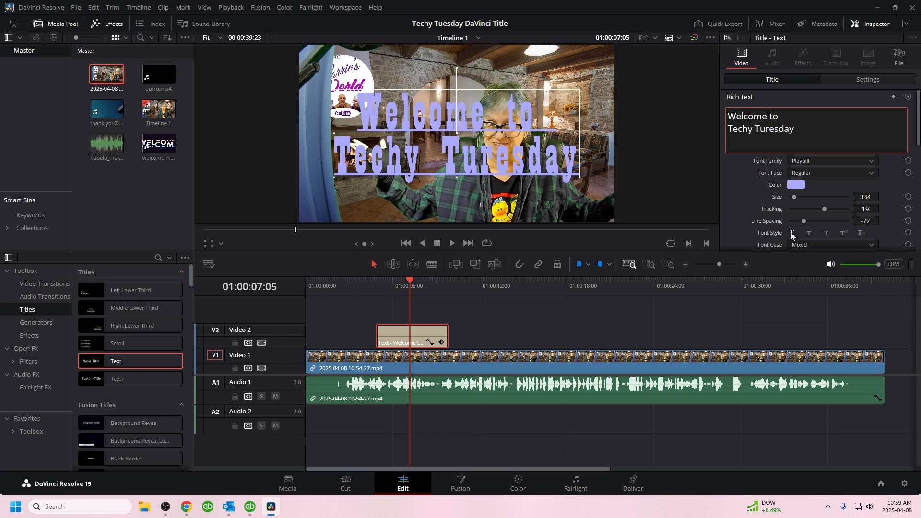
{"action": "left_click", "coordinate": [809, 232]}
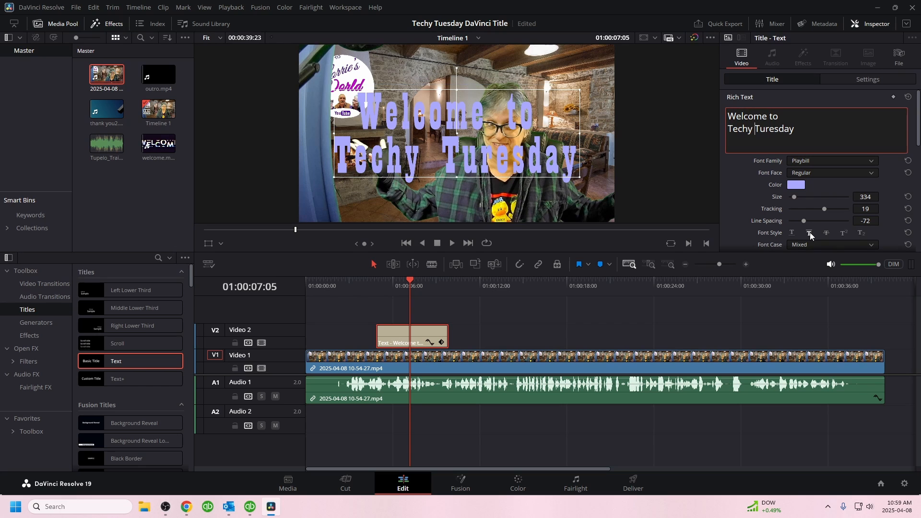
{"action": "left_click", "coordinate": [829, 232]}
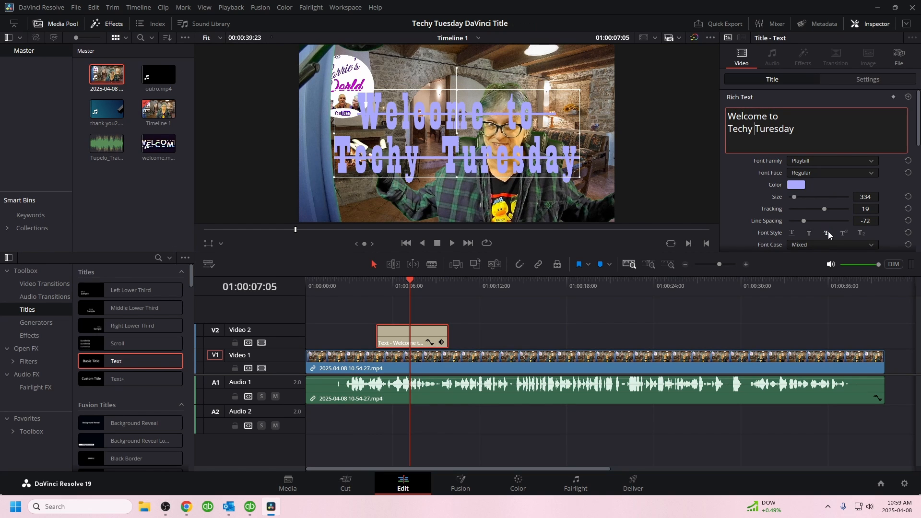
{"action": "left_click", "coordinate": [828, 231]}
Step: Set the title's font case to Small Caps, try left alignment for the text and return it to centered
{"action": "scroll", "coordinate": [828, 226], "scroll_direction": "down", "scroll_amount": 1}
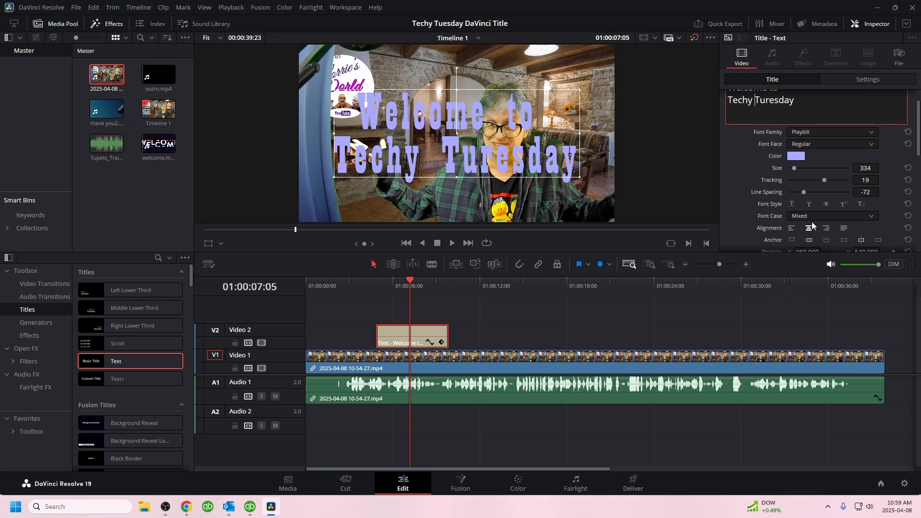
{"action": "left_click", "coordinate": [824, 216]}
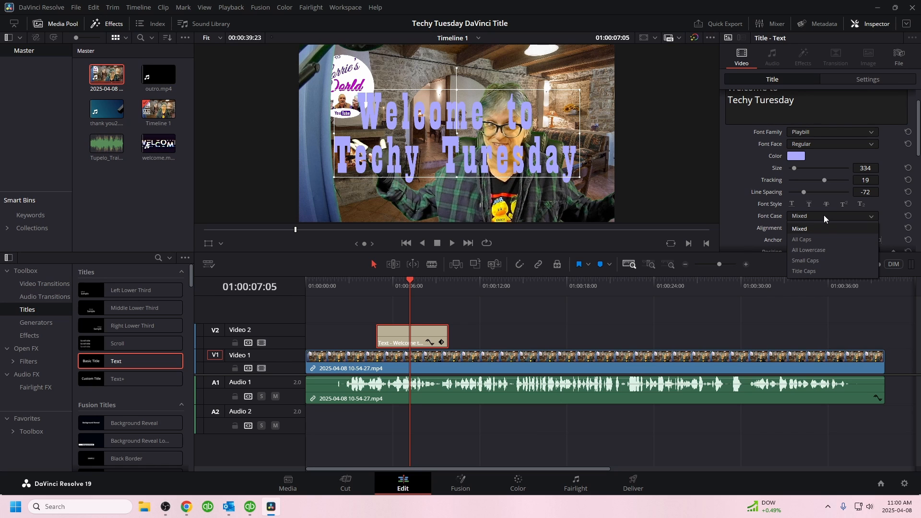
{"action": "left_click", "coordinate": [812, 260]}
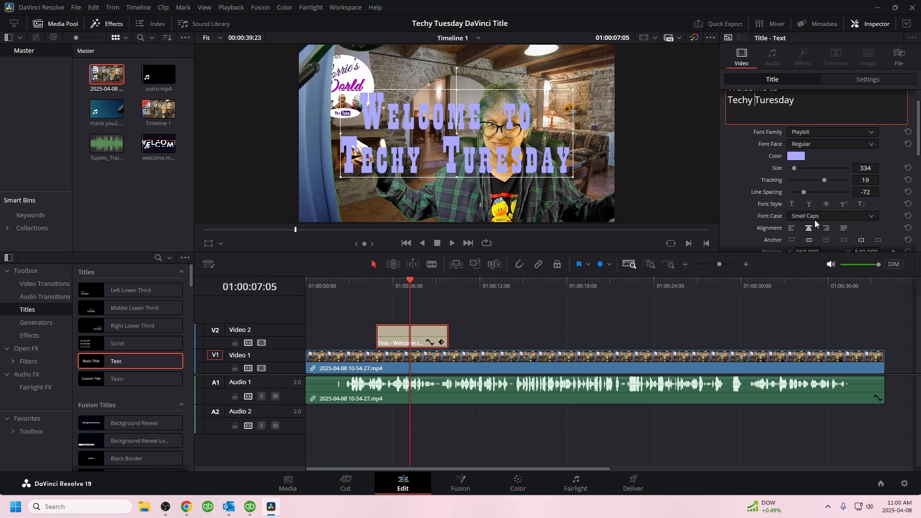
{"action": "left_click", "coordinate": [792, 228]}
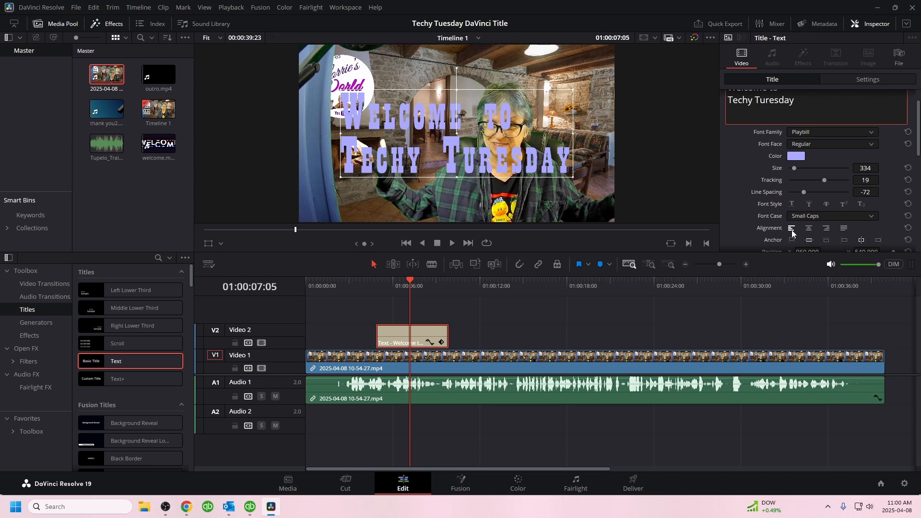
{"action": "left_click", "coordinate": [809, 229]}
Step: Try different vertical and horizontal anchor options for the title text and return both to center
{"action": "scroll", "coordinate": [759, 226], "scroll_direction": "down", "scroll_amount": 1}
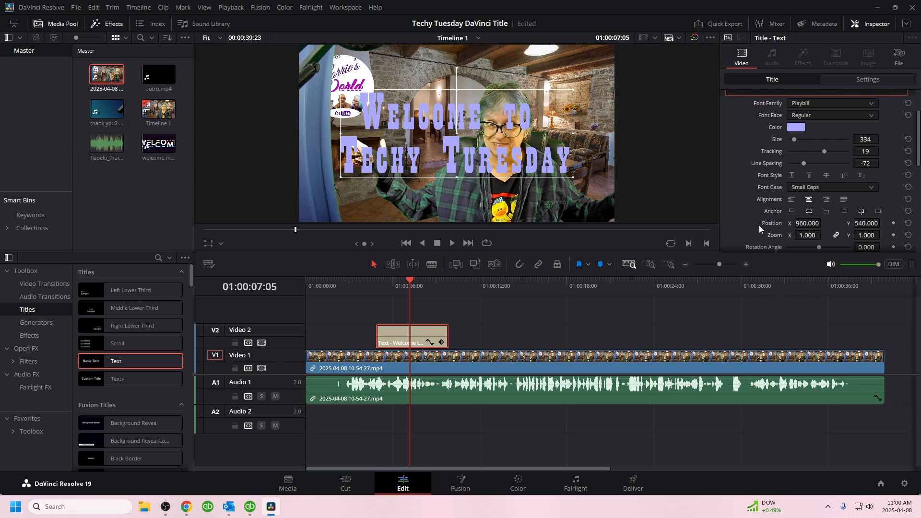
{"action": "left_click", "coordinate": [793, 211]}
{"action": "left_click", "coordinate": [808, 212]}
{"action": "left_click", "coordinate": [827, 212]}
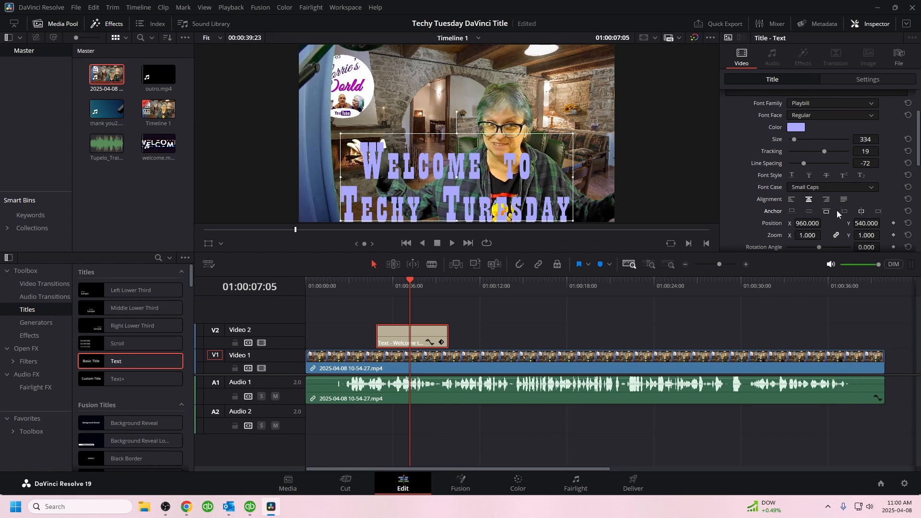
{"action": "left_click", "coordinate": [845, 211]}
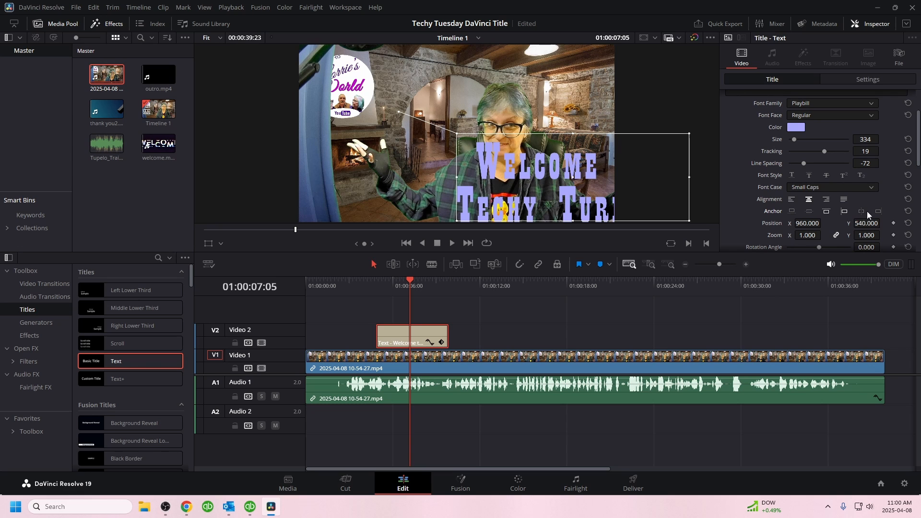
{"action": "left_click", "coordinate": [862, 213]}
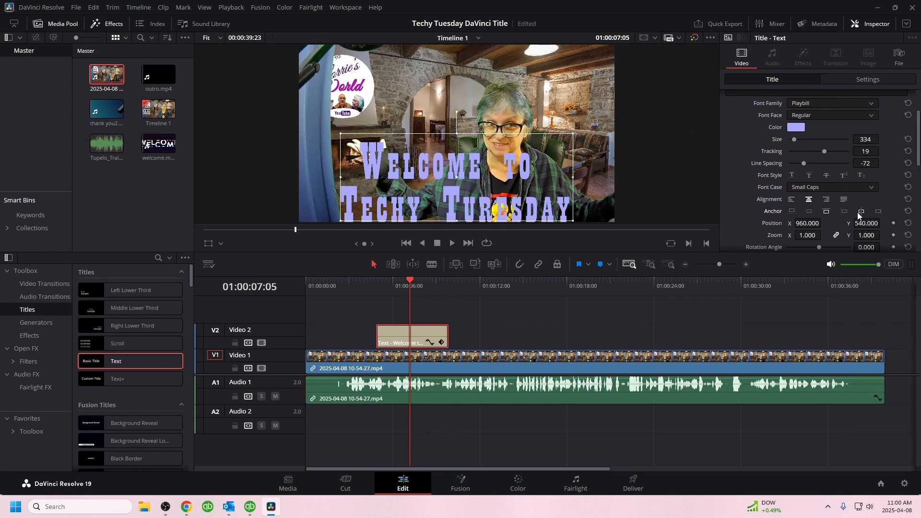
{"action": "left_click", "coordinate": [826, 212]}
{"action": "left_click", "coordinate": [809, 212]}
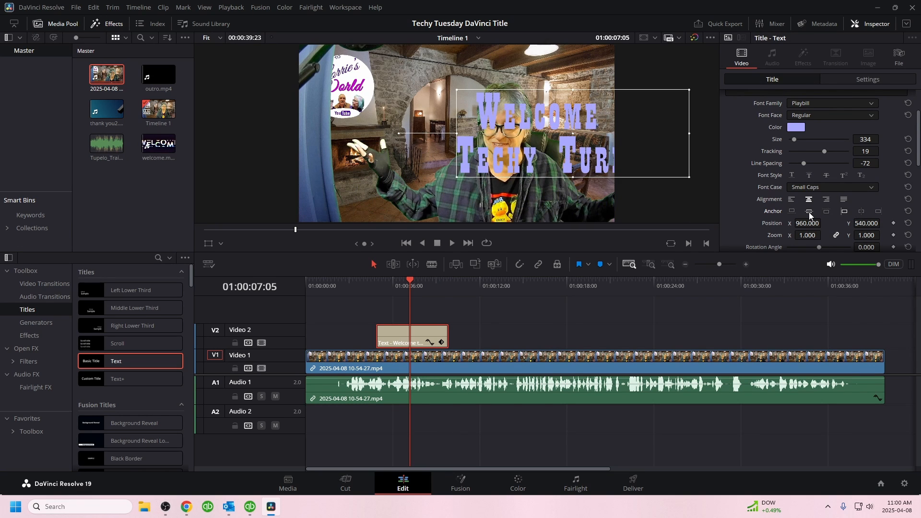
{"action": "left_click", "coordinate": [861, 212]}
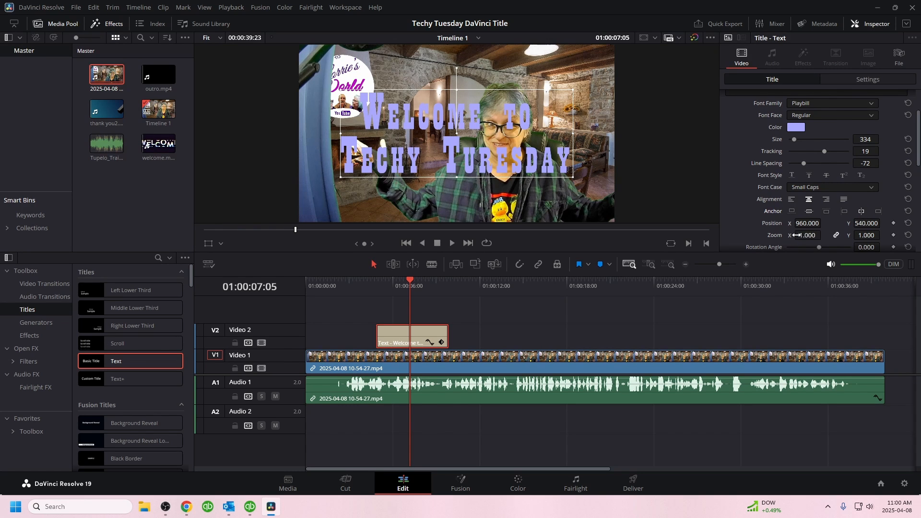
Step: Rotate the title text to an angle of -2.750 and save the project
{"action": "scroll", "coordinate": [762, 215], "scroll_direction": "down", "scroll_amount": 1}
{"action": "mouse_move", "coordinate": [817, 220]}
{"action": "left_mouse_down"}
{"action": "mouse_move", "coordinate": [828, 220]}
{"action": "mouse_move", "coordinate": [818, 221]}
{"action": "left_mouse_up"}
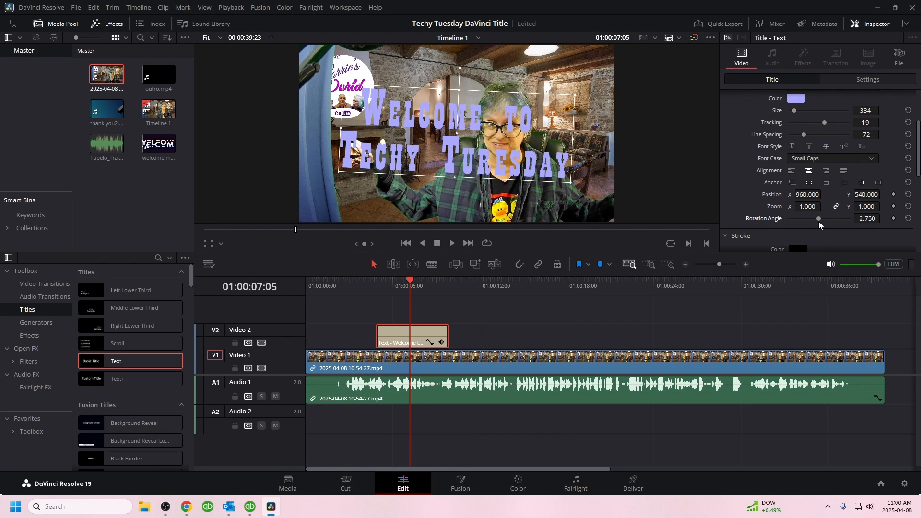
{"action": "key", "text": "ctrl+s"}
Step: Correct the misspelling in the title's second line so it reads "Techy Tuesday"
{"action": "scroll", "coordinate": [746, 163], "scroll_direction": "up", "scroll_amount": 3}
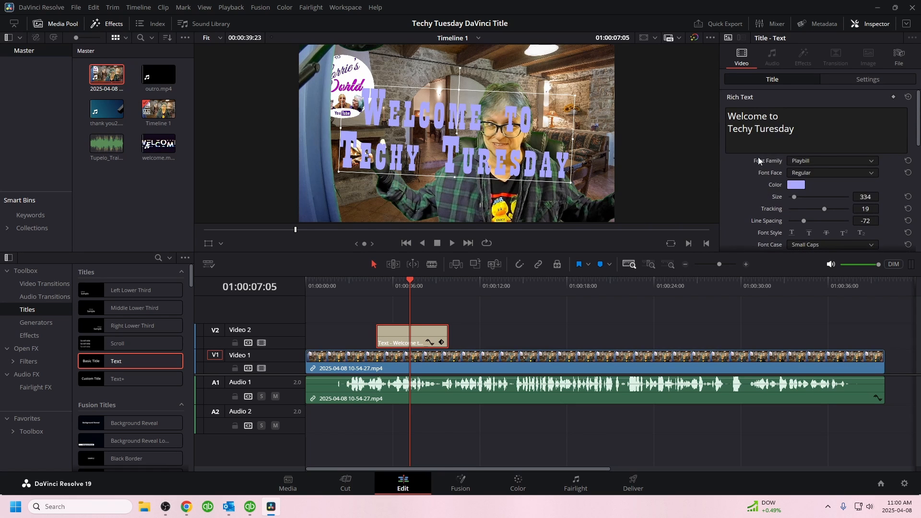
{"action": "left_click", "coordinate": [771, 129]}
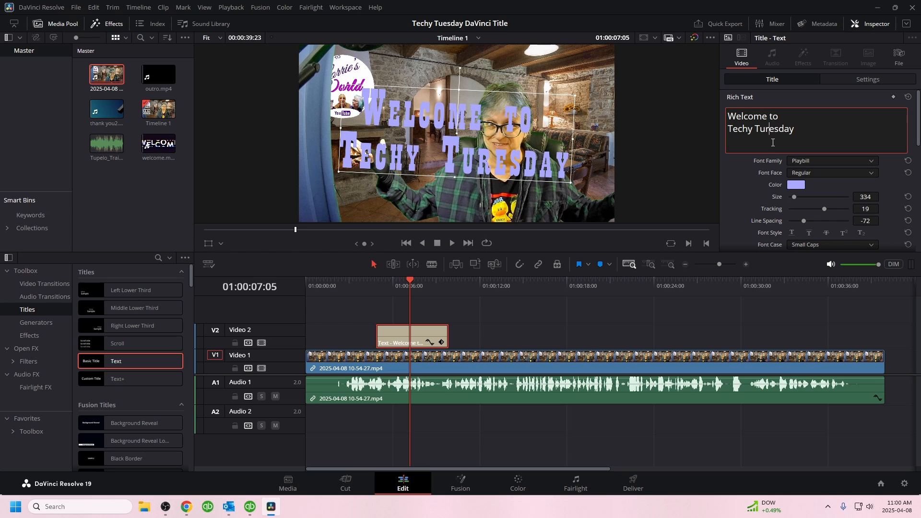
{"action": "key", "text": "BackSpace"}
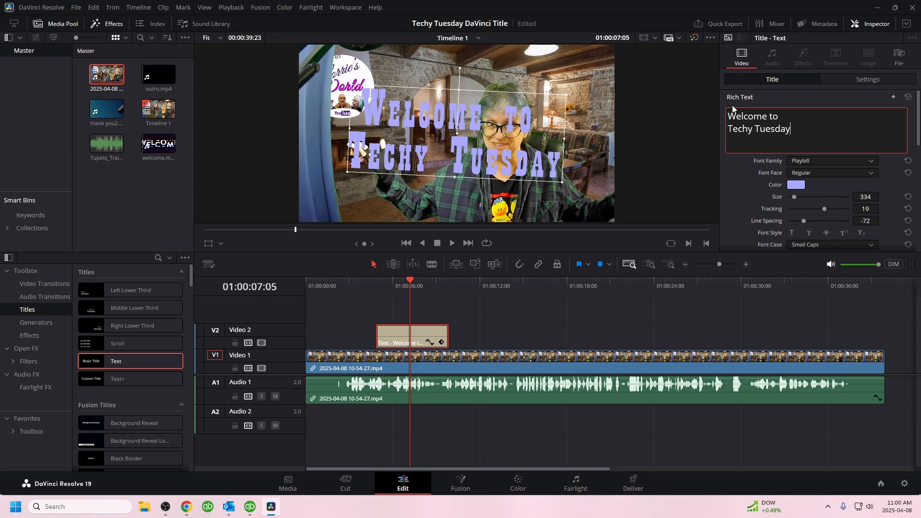
Step: Set the title's rotation angle to 0
{"action": "scroll", "coordinate": [819, 189], "scroll_direction": "down", "scroll_amount": 1}
{"action": "scroll", "coordinate": [820, 188], "scroll_direction": "down", "scroll_amount": 3}
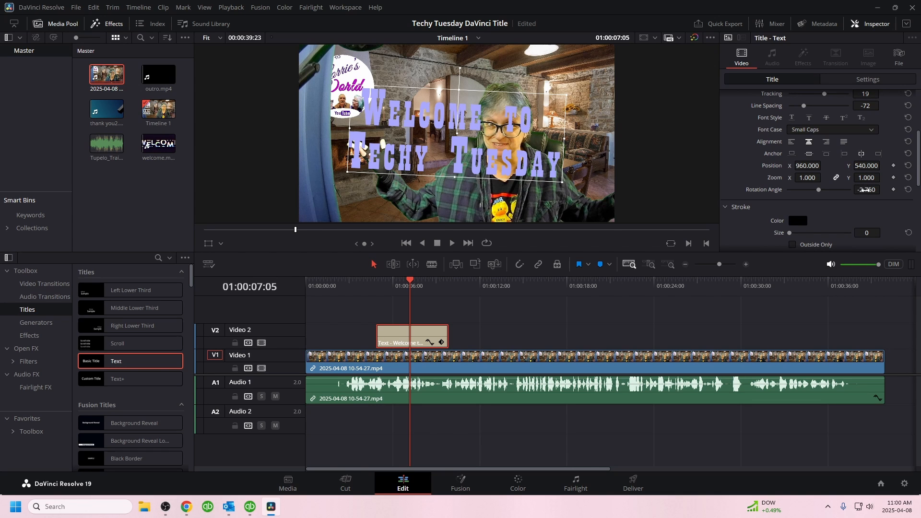
{"action": "left_click", "coordinate": [866, 190]}
{"action": "type", "text": "0"}
{"action": "key", "text": "Return"}
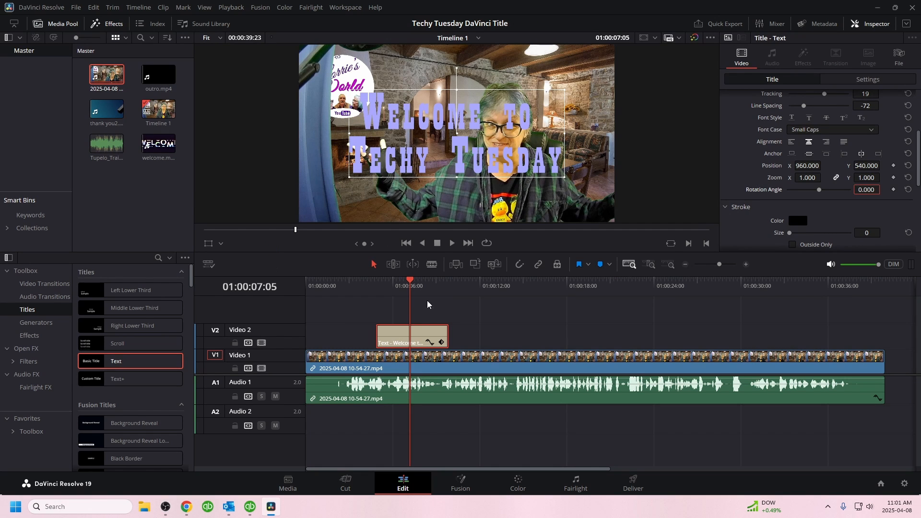
Step: Move the playhead back to 01:00:06:06 and mute the Audio 1 track
{"action": "left_click", "coordinate": [408, 283]}
{"action": "mouse_move", "coordinate": [408, 283]}
{"action": "left_mouse_down"}
{"action": "mouse_move", "coordinate": [355, 282]}
{"action": "mouse_move", "coordinate": [396, 281]}
{"action": "left_mouse_up"}
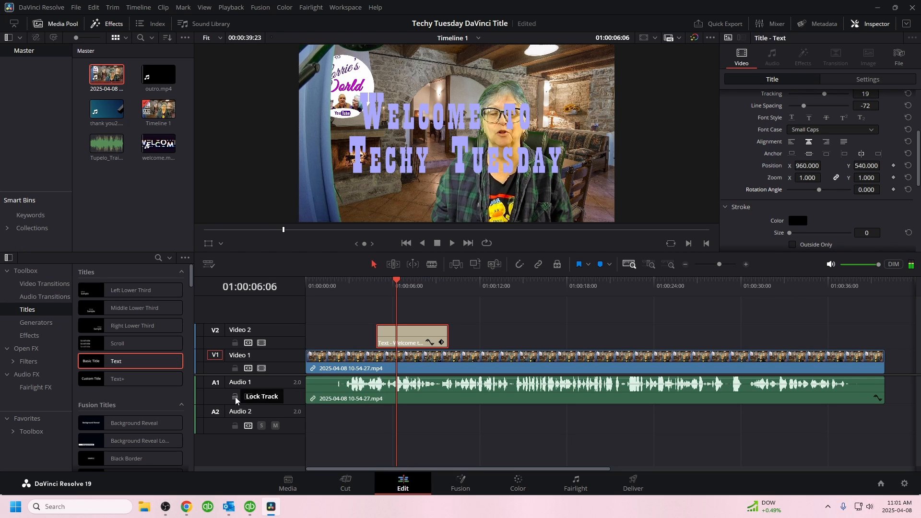
{"action": "left_click", "coordinate": [275, 396]}
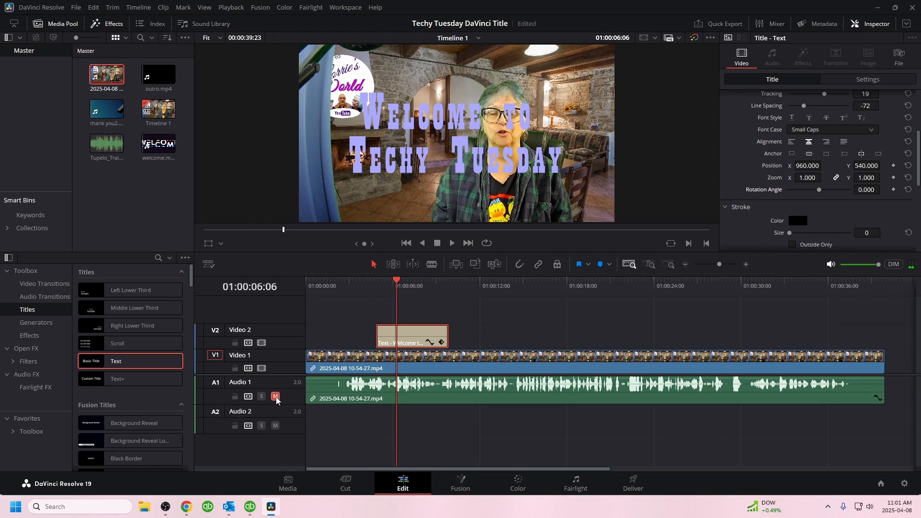
Step: Extend the end of the title clip on Video 2 to about the 14-second mark and move the playhead to 01:00:03:09
{"action": "mouse_move", "coordinate": [398, 282]}
{"action": "left_mouse_down"}
{"action": "mouse_move", "coordinate": [390, 283]}
{"action": "mouse_move", "coordinate": [457, 287]}
{"action": "mouse_move", "coordinate": [395, 289]}
{"action": "left_mouse_up"}
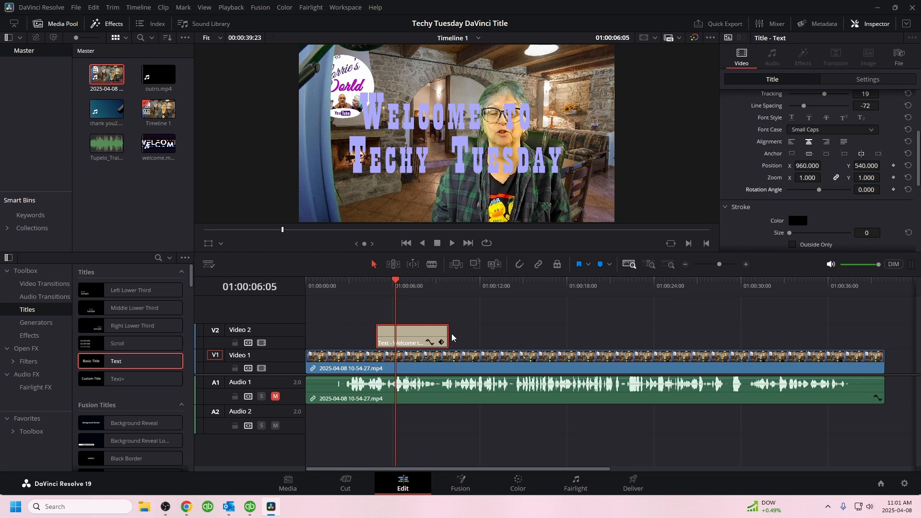
{"action": "left_click_drag", "start_coordinate": [445, 334], "coordinate": [507, 334]}
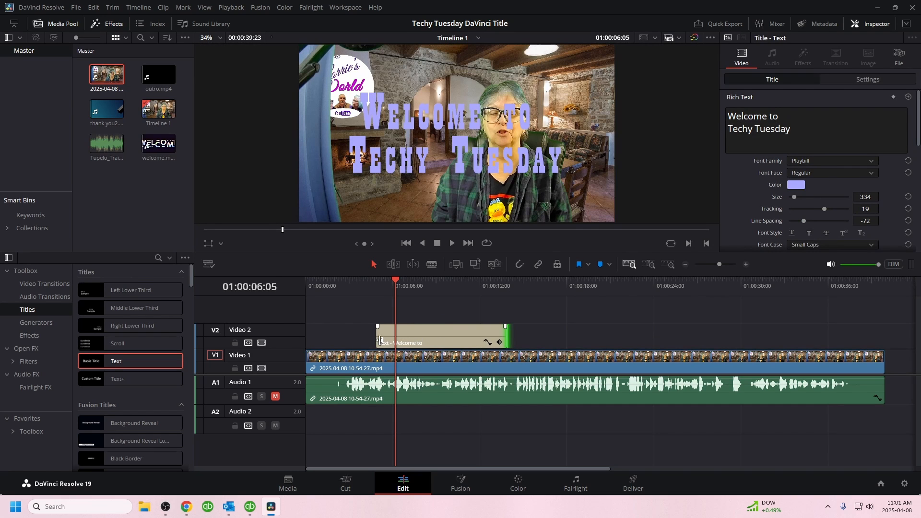
{"action": "left_click", "coordinate": [553, 337]}
{"action": "left_click_drag", "start_coordinate": [396, 282], "coordinate": [344, 300]}
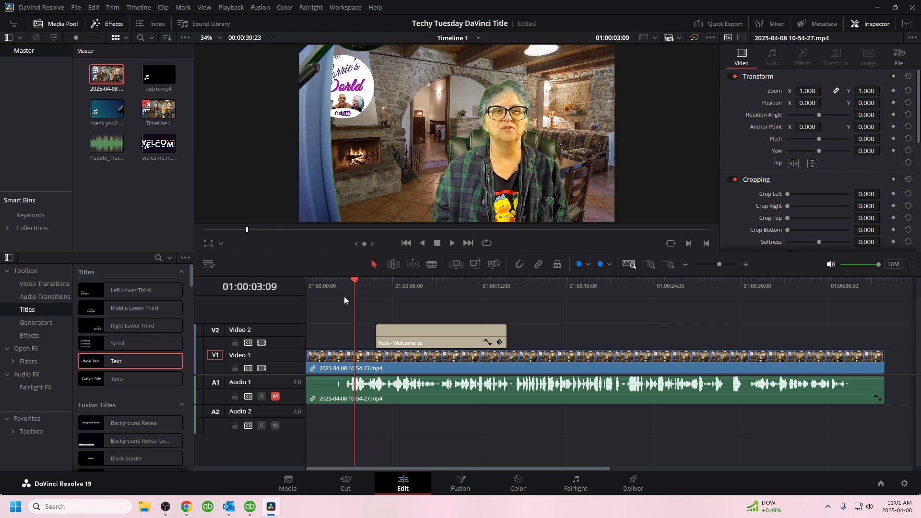
Step: Add a Clock Wipe video transition to both the start and the end of the title clip on Video 2
{"action": "left_click", "coordinate": [50, 284]}
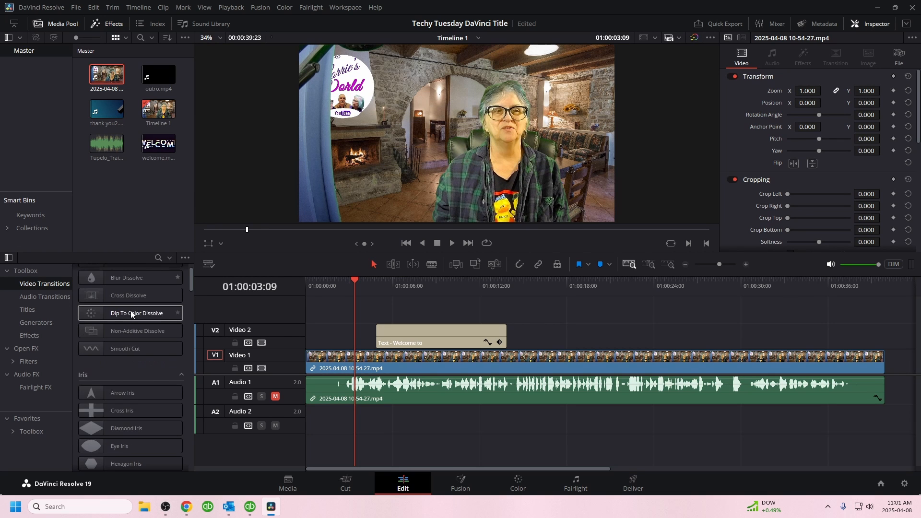
{"action": "scroll", "coordinate": [130, 310], "scroll_direction": "down", "scroll_amount": 3}
{"action": "scroll", "coordinate": [131, 310], "scroll_direction": "down", "scroll_amount": 2}
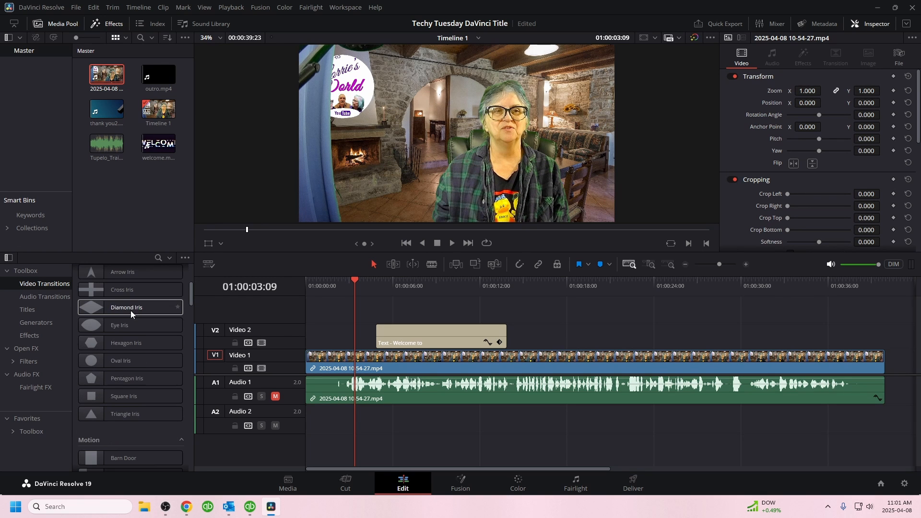
{"action": "scroll", "coordinate": [130, 310], "scroll_direction": "up", "scroll_amount": 5}
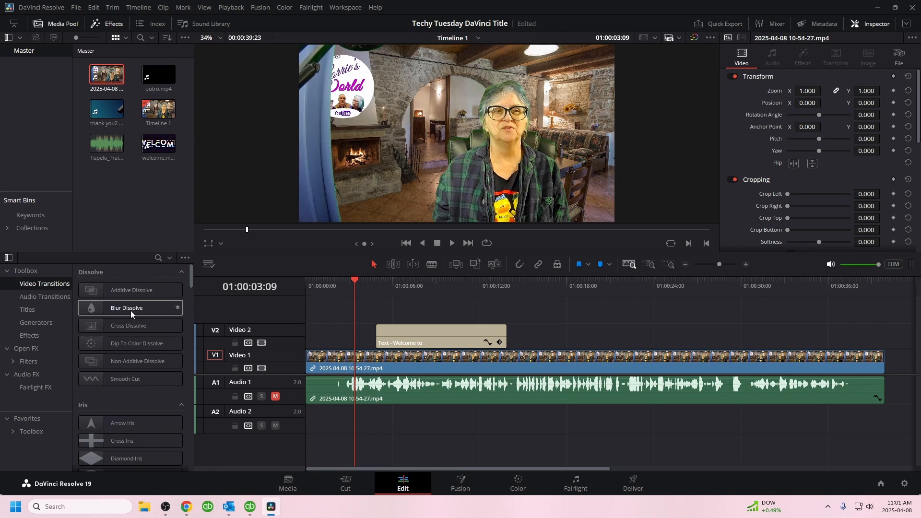
{"action": "scroll", "coordinate": [130, 309], "scroll_direction": "down", "scroll_amount": 11}
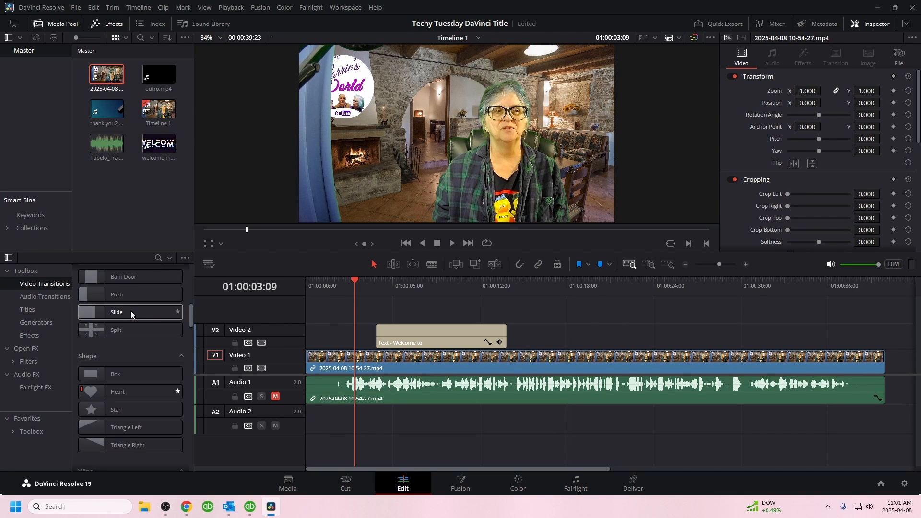
{"action": "scroll", "coordinate": [130, 313], "scroll_direction": "down", "scroll_amount": 7}
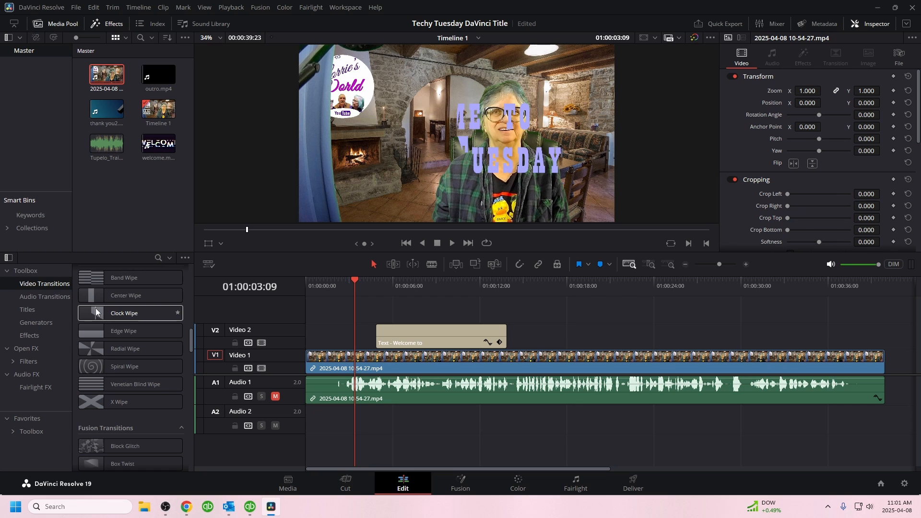
{"action": "mouse_move", "coordinate": [88, 308]}
{"action": "left_mouse_down"}
{"action": "mouse_move", "coordinate": [401, 332]}
{"action": "mouse_move", "coordinate": [388, 329]}
{"action": "left_mouse_up"}
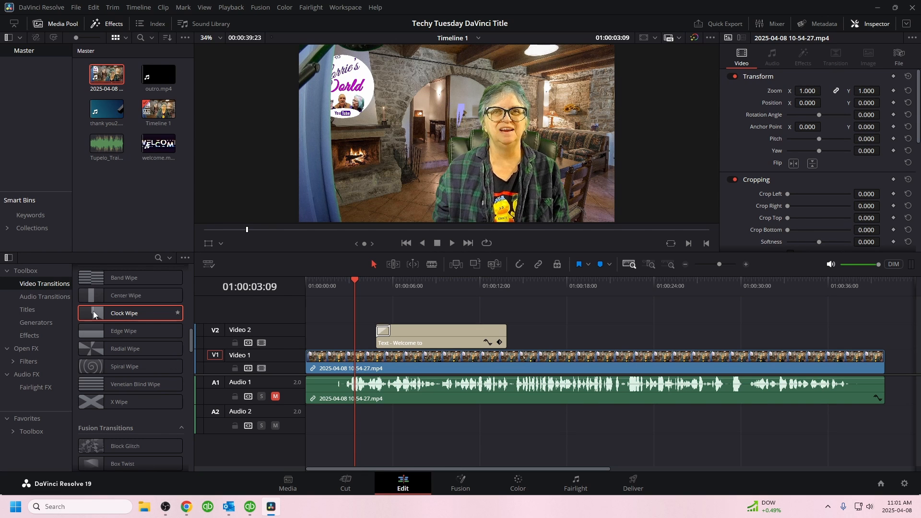
{"action": "left_click_drag", "start_coordinate": [93, 314], "coordinate": [498, 335]}
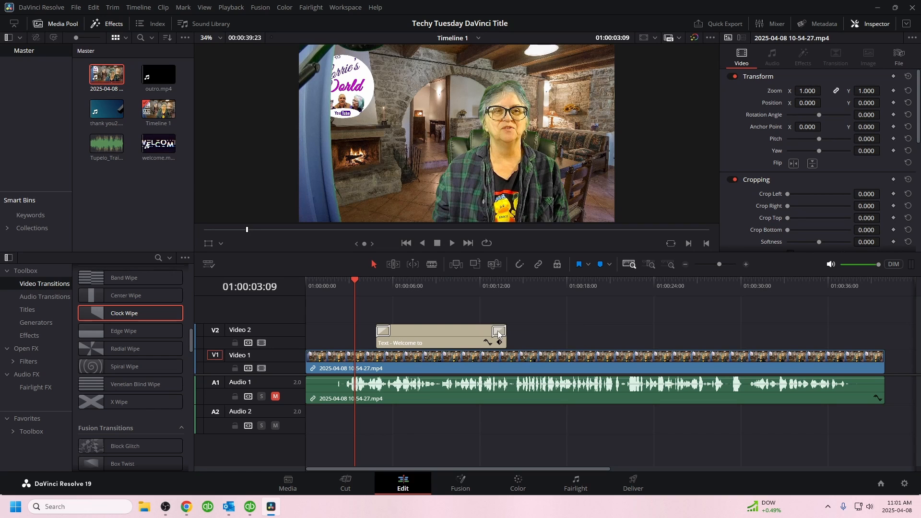
Step: Play the timeline through the title to preview its wipes and view the title's start transition settings
{"action": "left_click", "coordinate": [452, 241]}
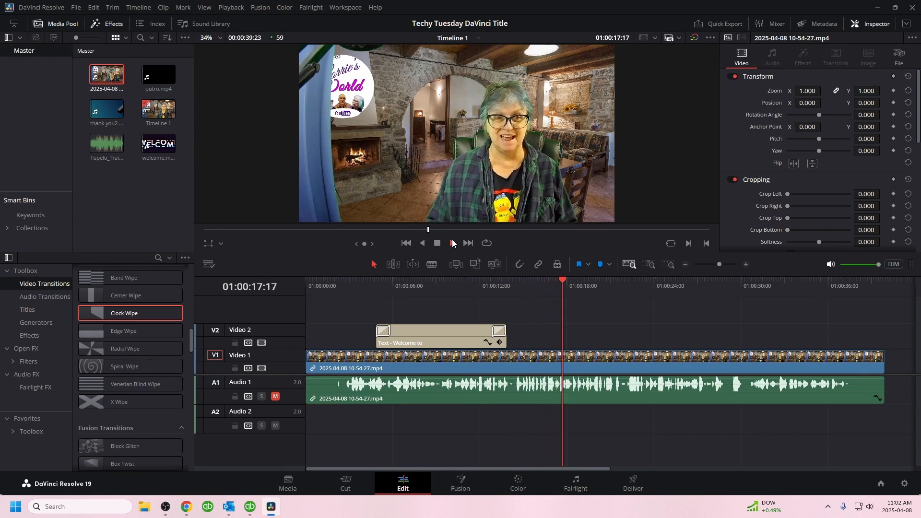
{"action": "left_click", "coordinate": [437, 245]}
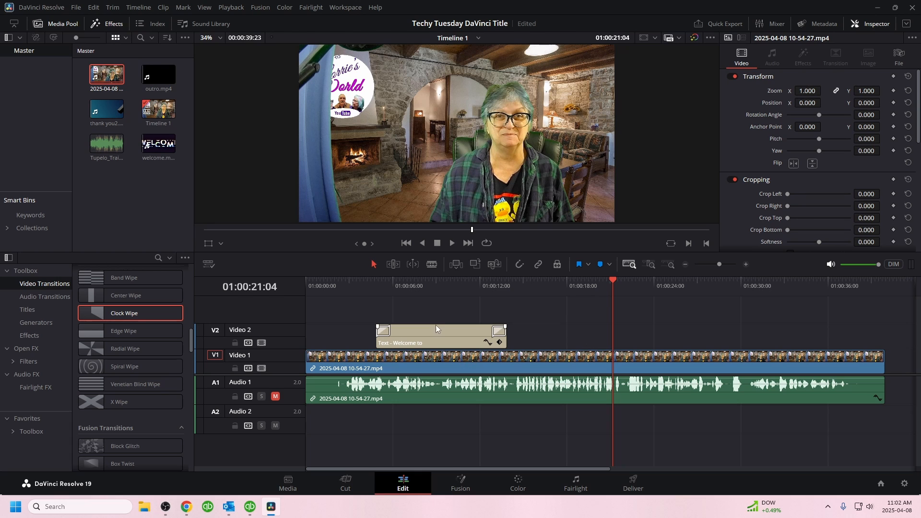
{"action": "left_click", "coordinate": [428, 337]}
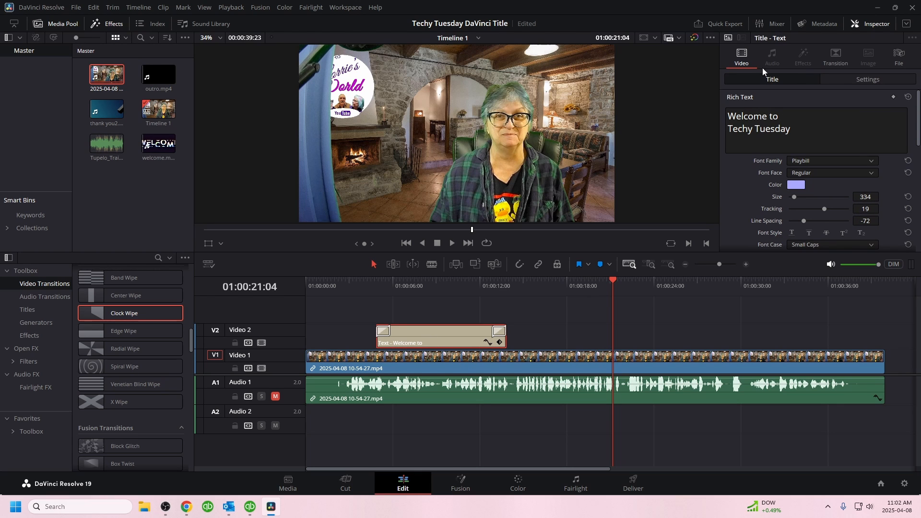
{"action": "left_click", "coordinate": [833, 58]}
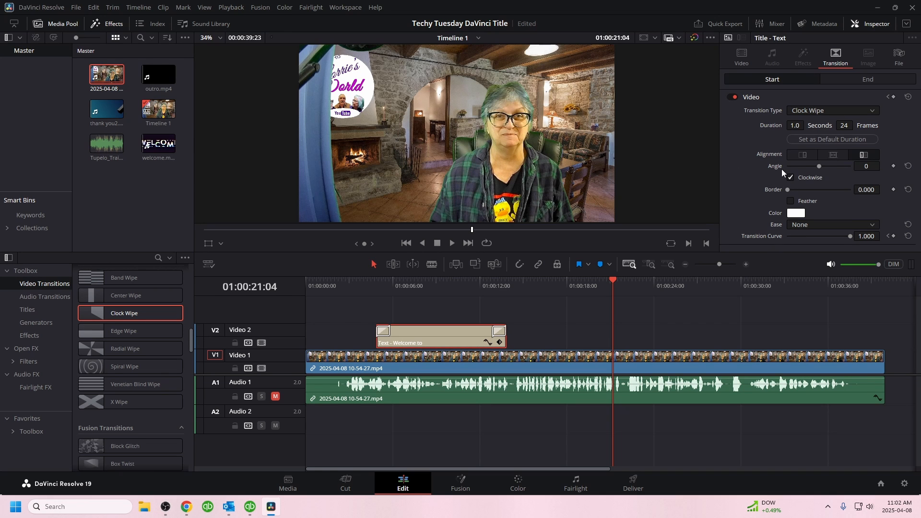
{"action": "left_click", "coordinate": [734, 52]}
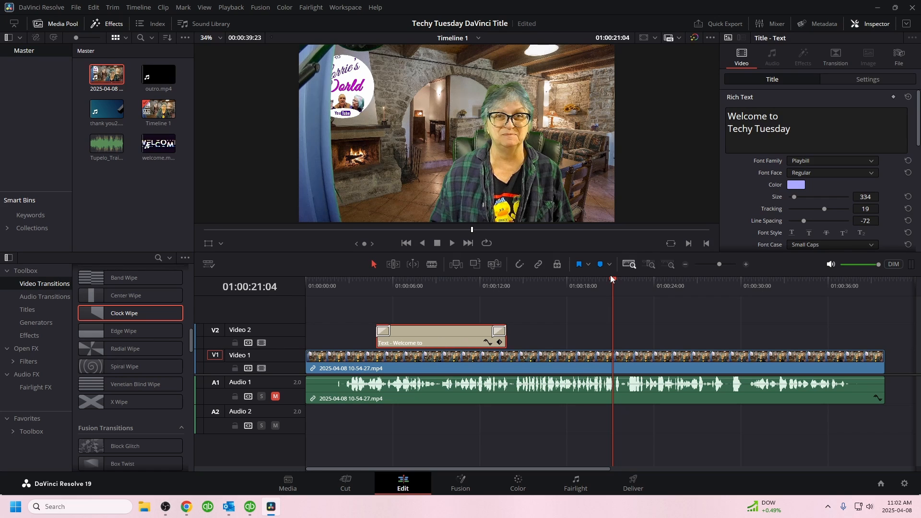
Step: Move the playhead to 01:00:10:22 over the title and set the title clip's left crop to 14.700
{"action": "left_click_drag", "start_coordinate": [611, 278], "coordinate": [464, 287]}
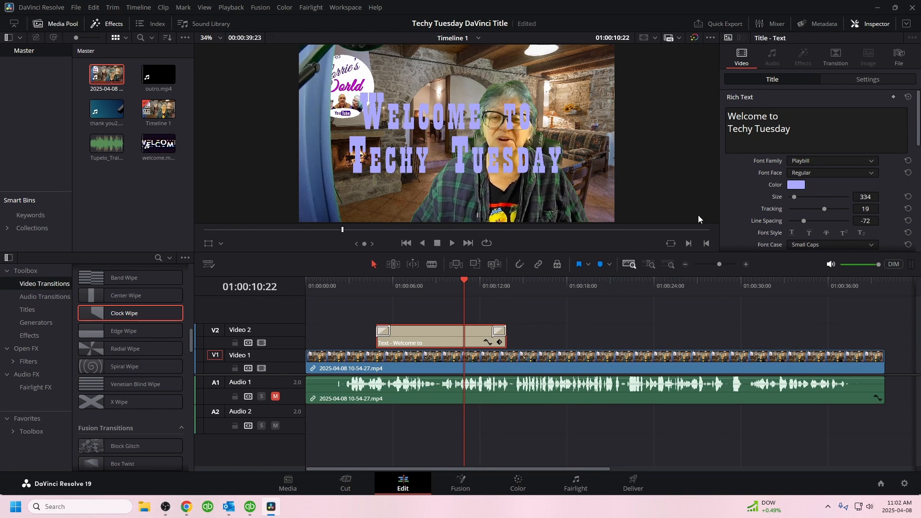
{"action": "scroll", "coordinate": [763, 226], "scroll_direction": "down", "scroll_amount": 1}
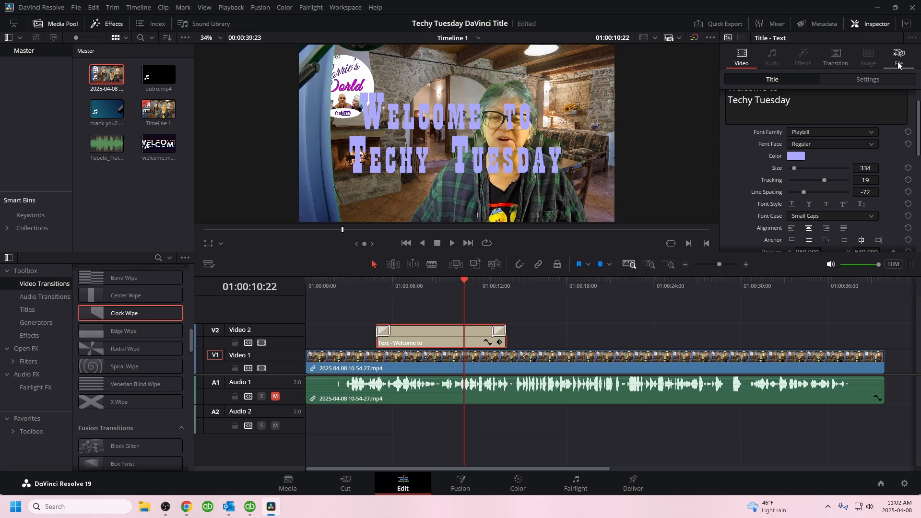
{"action": "left_click", "coordinate": [856, 79]}
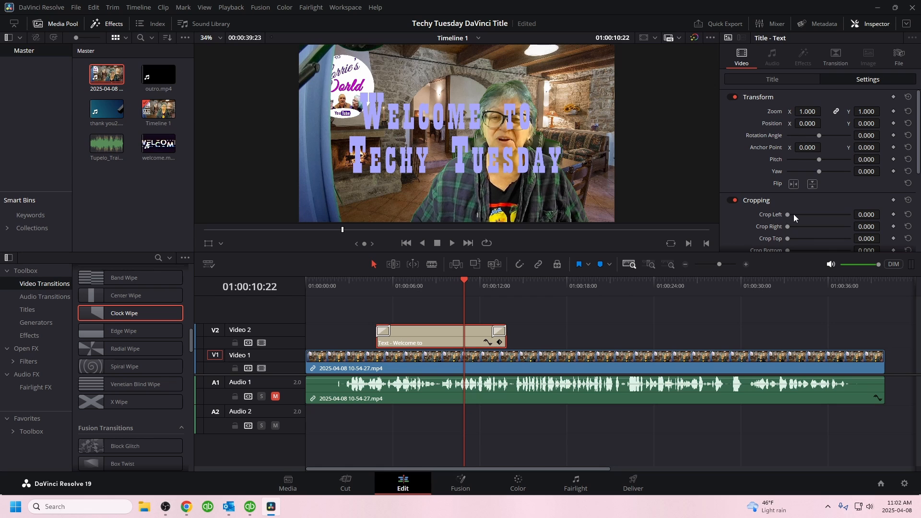
{"action": "mouse_move", "coordinate": [782, 214]}
{"action": "left_mouse_down"}
{"action": "mouse_move", "coordinate": [848, 217]}
{"action": "mouse_move", "coordinate": [788, 227]}
{"action": "left_mouse_up"}
{"action": "scroll", "coordinate": [746, 223], "scroll_direction": "down", "scroll_amount": 3}
{"action": "scroll", "coordinate": [746, 222], "scroll_direction": "down", "scroll_amount": 1}
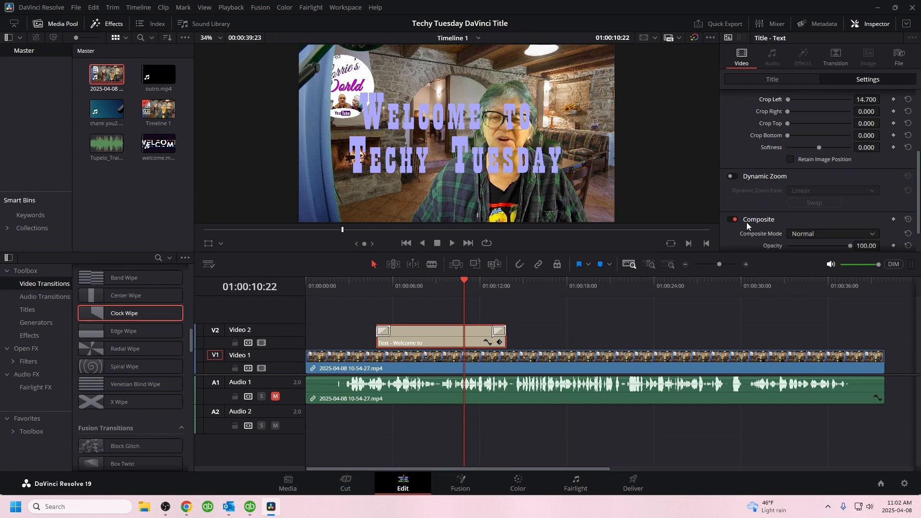